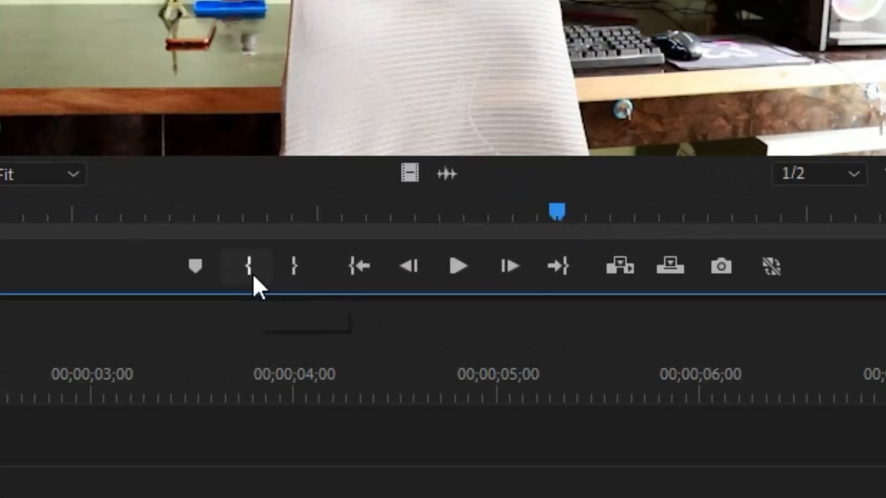
Set MVI_4172.MP4's In point at 00:00:14:46 and place its video at the start of track V2, matching the sequence settings to the clip.
left_click(252, 272)
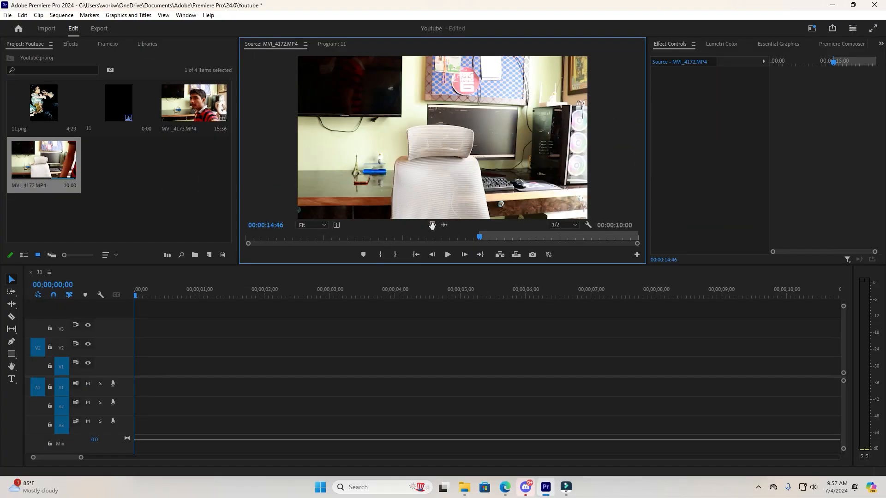
left_click(432, 225)
left_click_drag(151, 385, 132, 381)
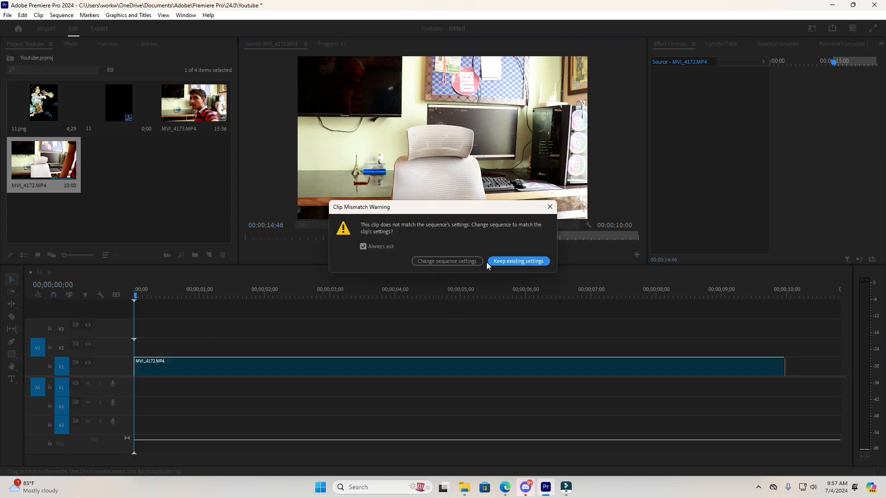
left_click(457, 262)
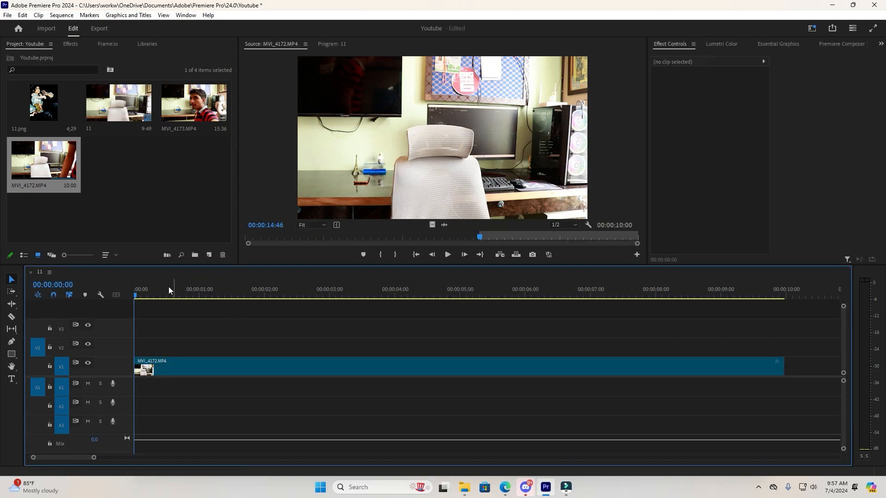
left_click_drag(137, 298, 137, 337)
left_click_drag(153, 367, 155, 349)
Set MVI_4173.MP4's In point at 00:00:02:16 and place only its video on track V1, at the sequence start beneath the other clip.
left_click(167, 174)
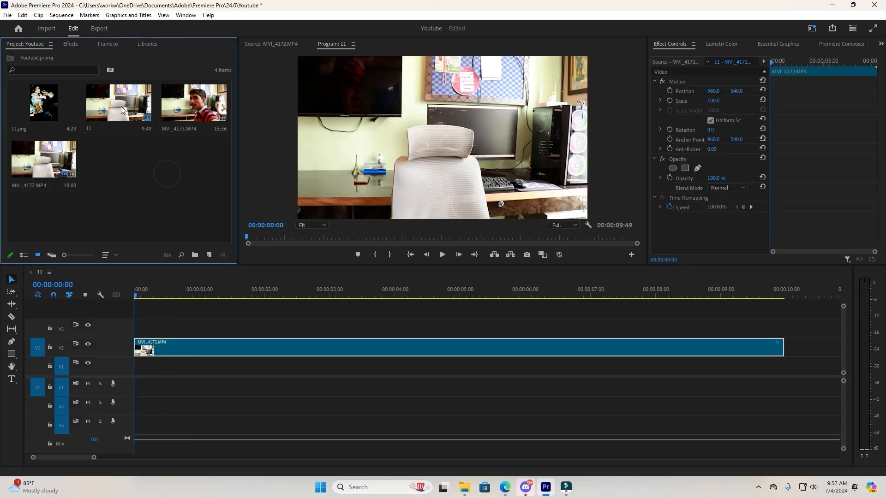
double_click(182, 111)
left_click_drag(346, 242, 302, 246)
left_click(375, 254)
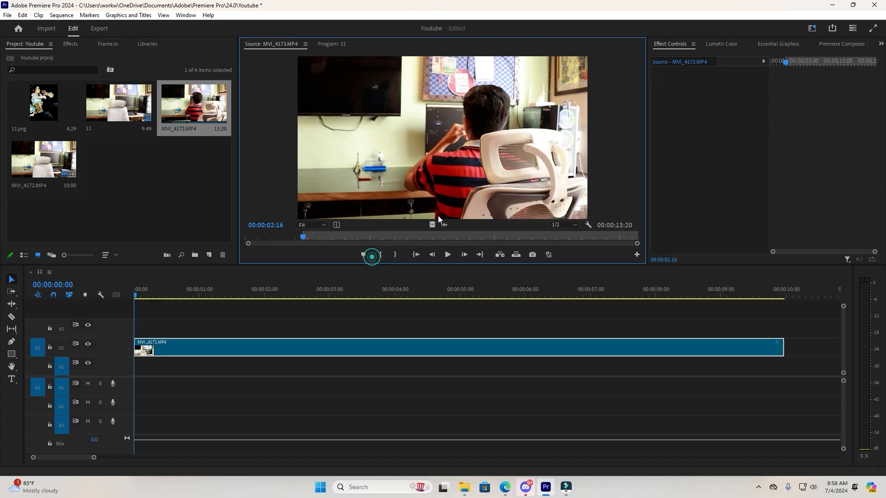
left_click_drag(432, 225, 137, 369)
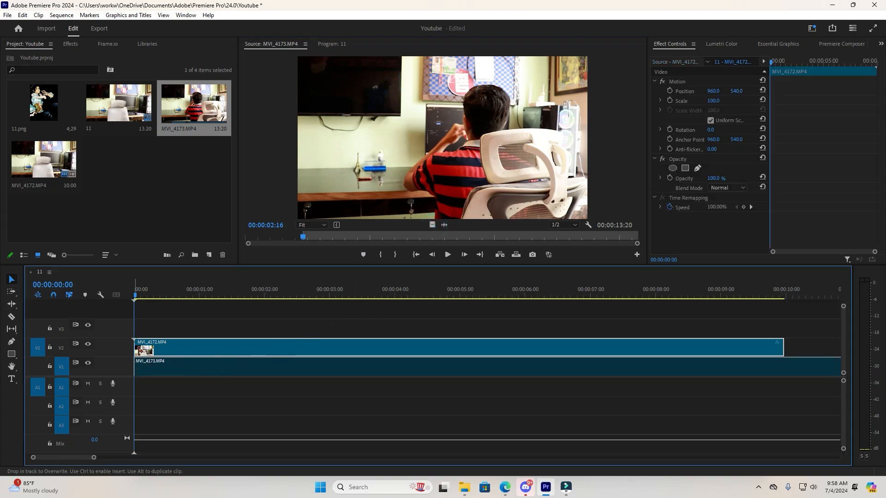
Move the playhead to 00:00:01:11, where the passing arm fills one side of the frame.
left_click_drag(138, 295, 218, 301)
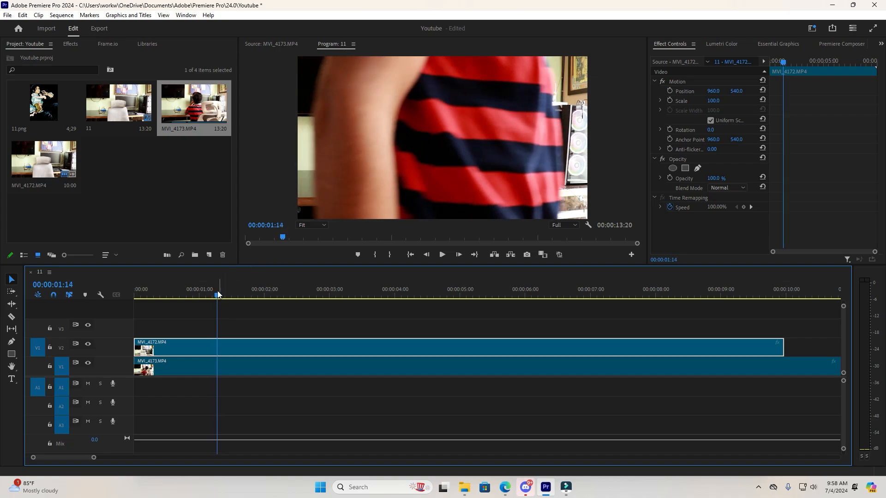
left_click_drag(214, 300, 211, 299)
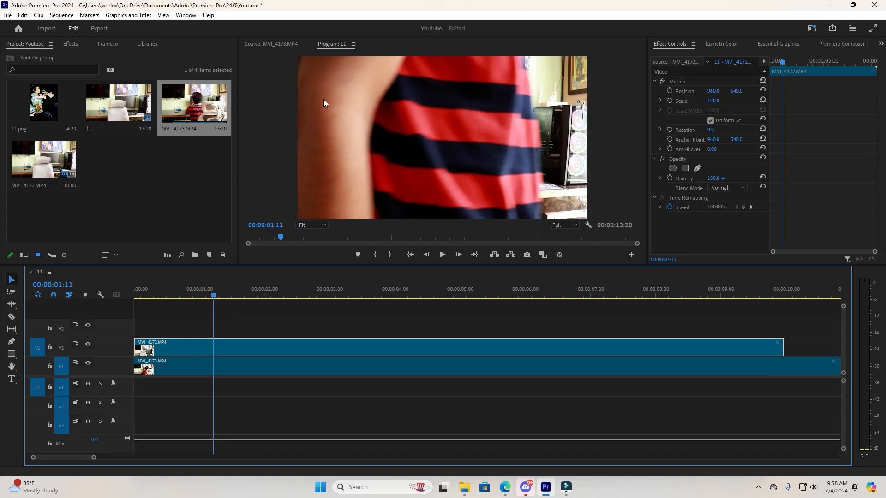
left_click(697, 169)
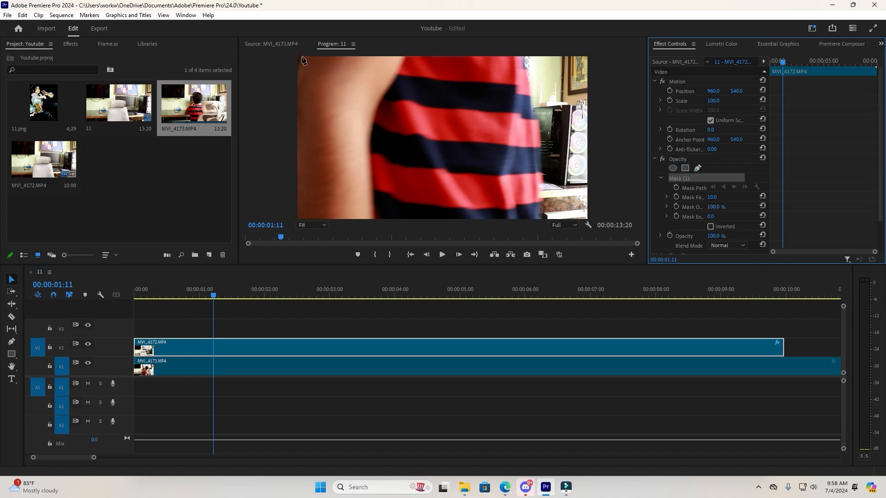
left_click(302, 58)
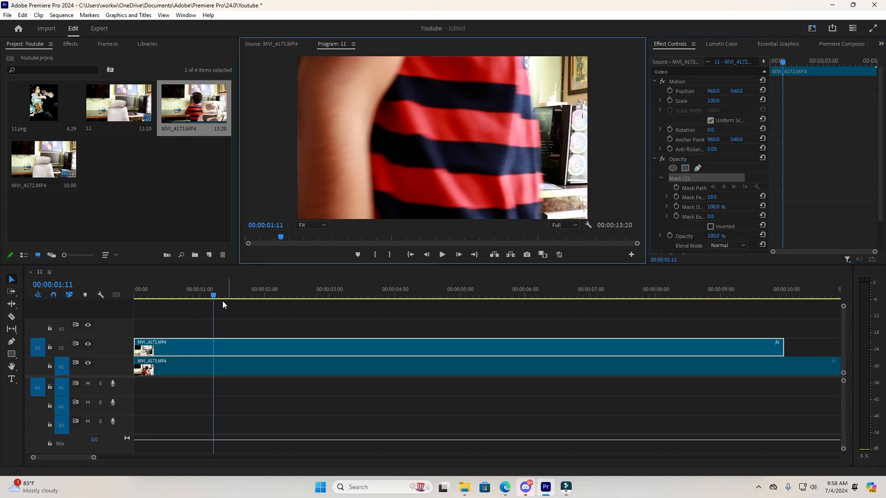
left_click(233, 332)
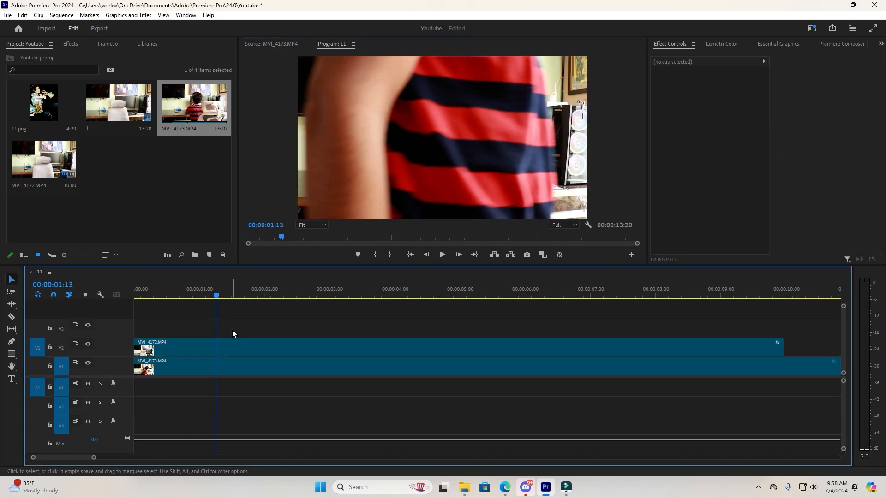
left_click(237, 344)
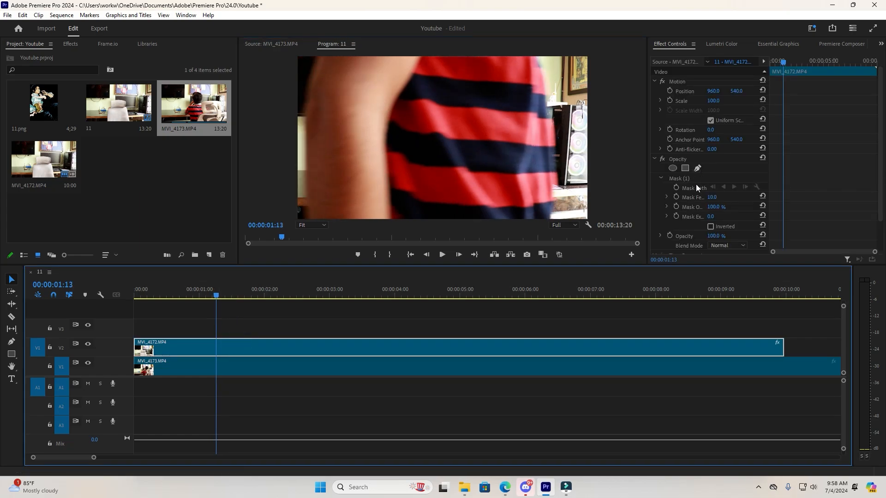
left_click(687, 181)
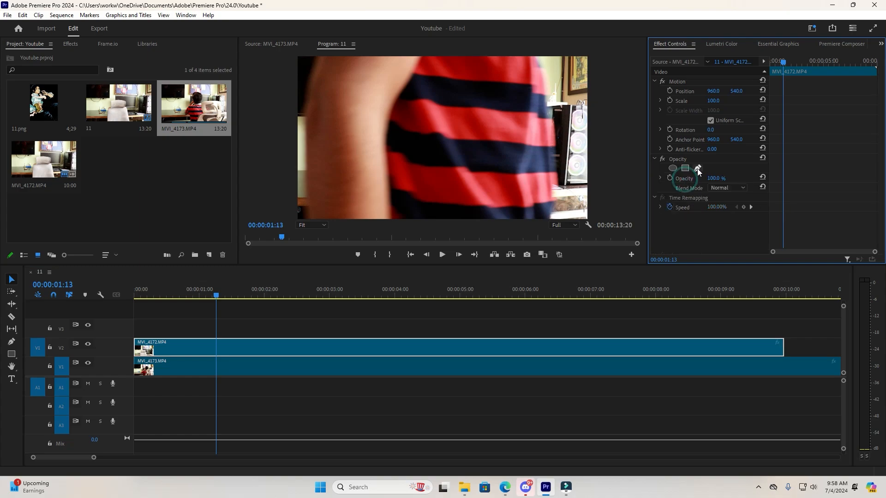
At 00:00:01:13, draw a closed opacity mask on the V2 clip with the Pen tool, enclosing the strip between the frame's left edge and the arm.
left_click(319, 56)
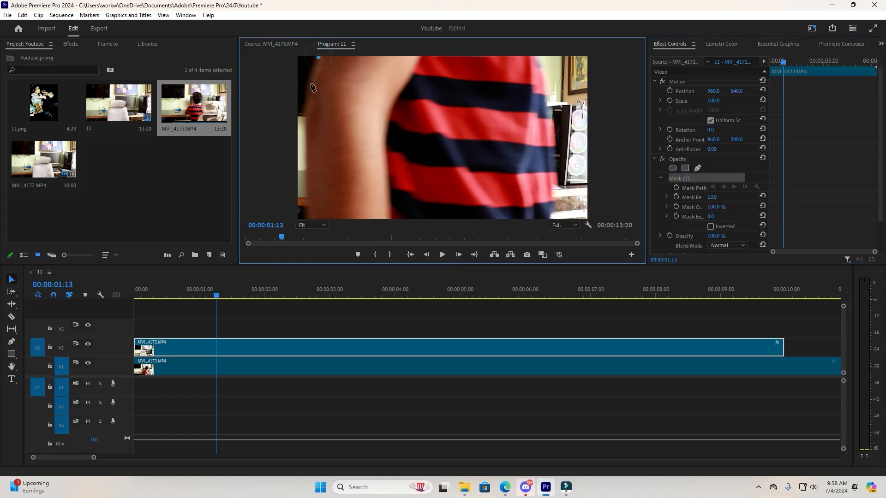
left_click(307, 118)
left_click(310, 206)
key("grave")
left_click(271, 419)
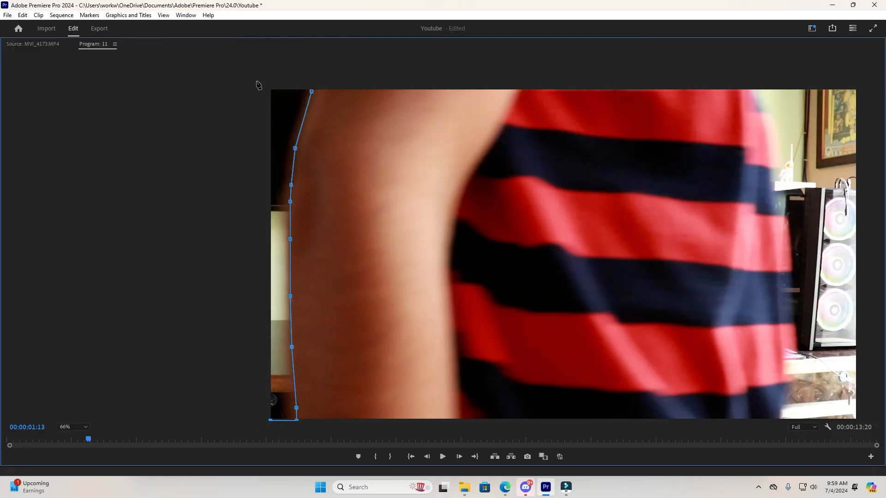
left_click(257, 82)
key("ctrl+z")
left_click(269, 89)
left_click(312, 92)
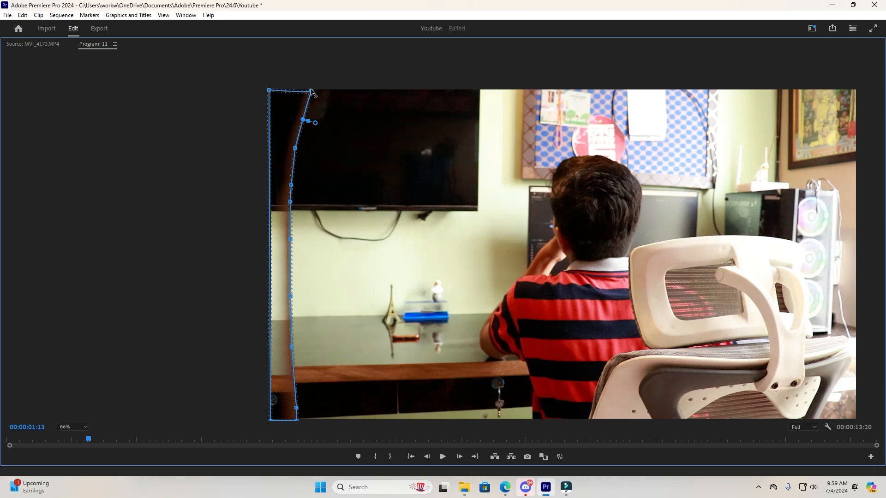
left_click(311, 91)
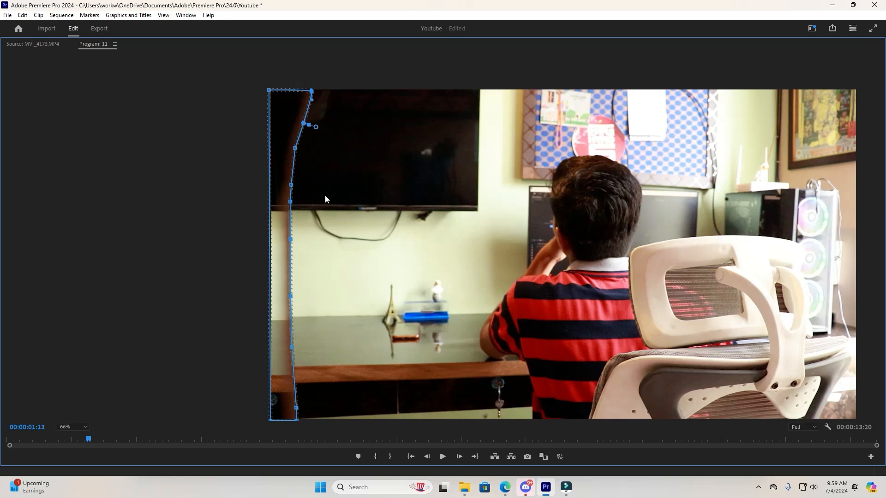
left_click_drag(269, 420, 266, 421)
Fit the preview to the monitor, invert the mask, and enable keyframing for Mask Path and Mask Feather at 00:00:01:13.
key("grave")
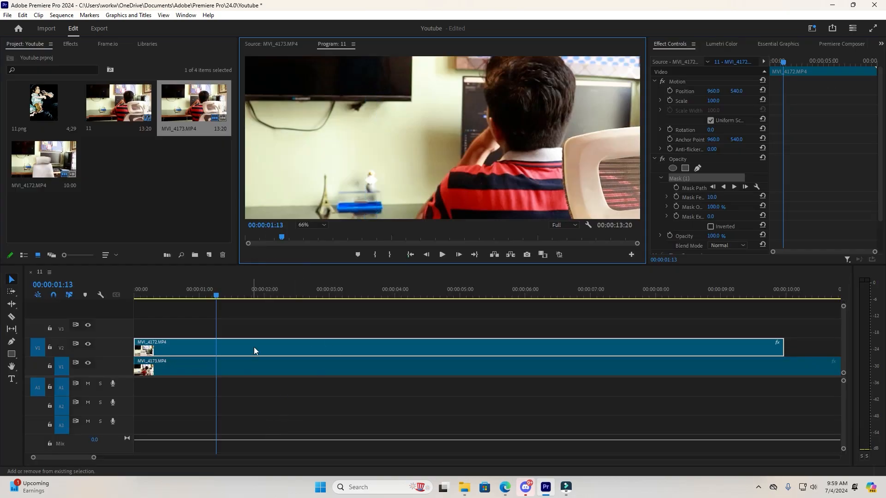
scroll(350, 196, "down", 6)
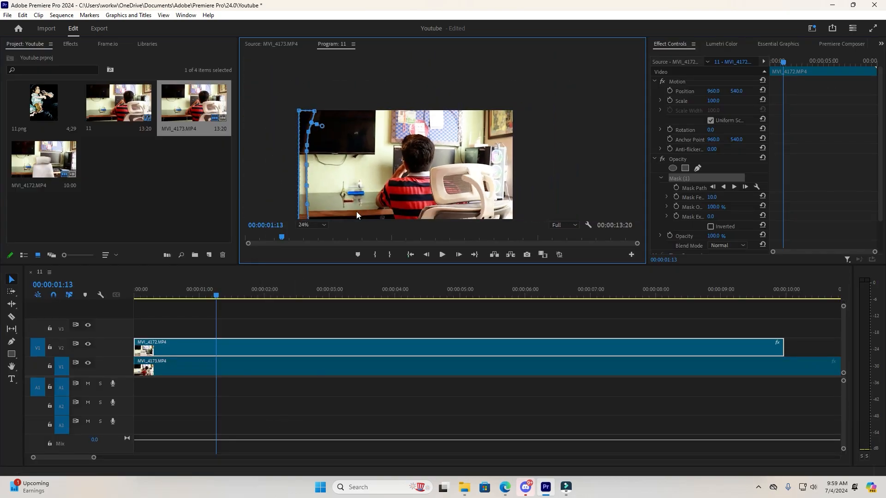
left_click(319, 226)
left_click(316, 235)
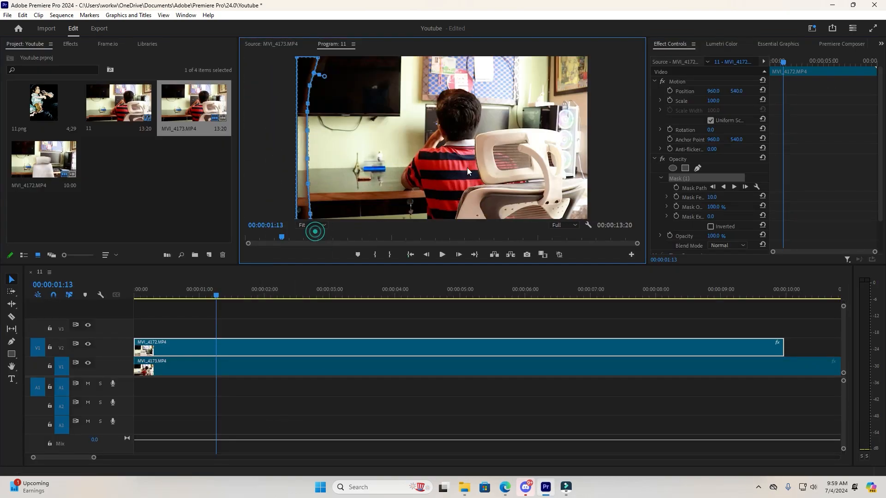
left_click(711, 227)
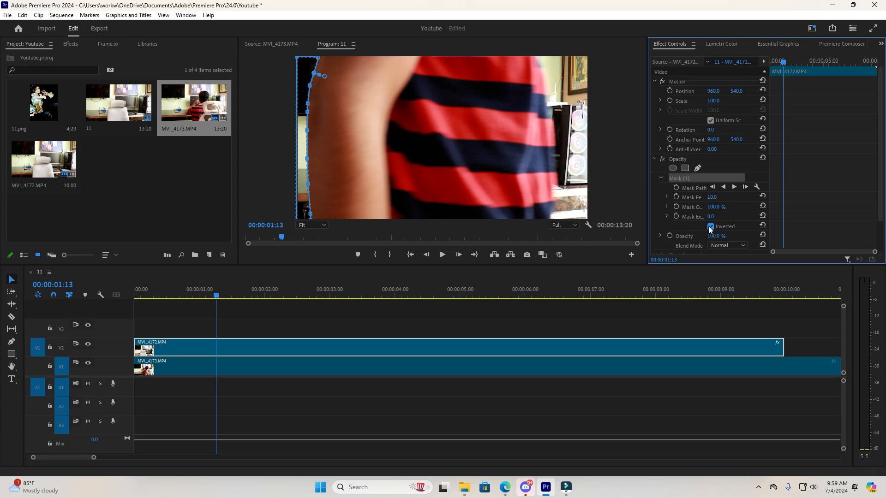
left_click(677, 188)
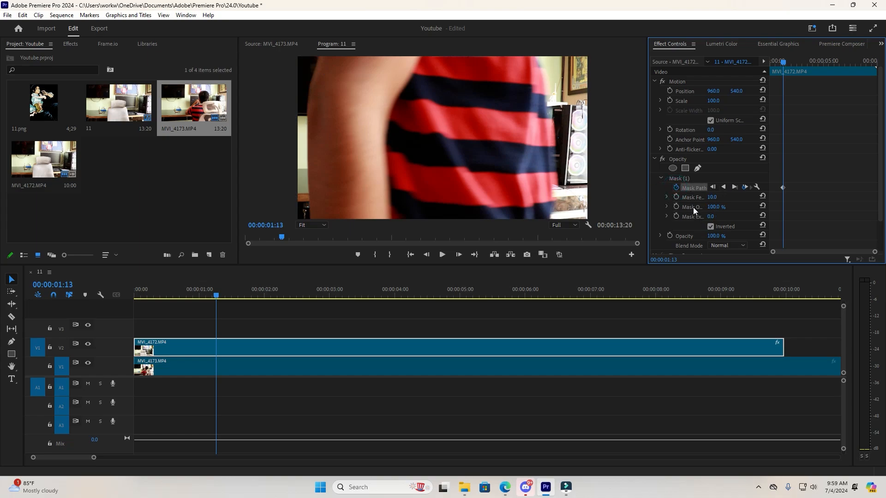
left_click(676, 197)
Advance one frame to 00:00:01:14 and move the mask points onto the arm's trailing edge.
left_click_drag(873, 254, 855, 253)
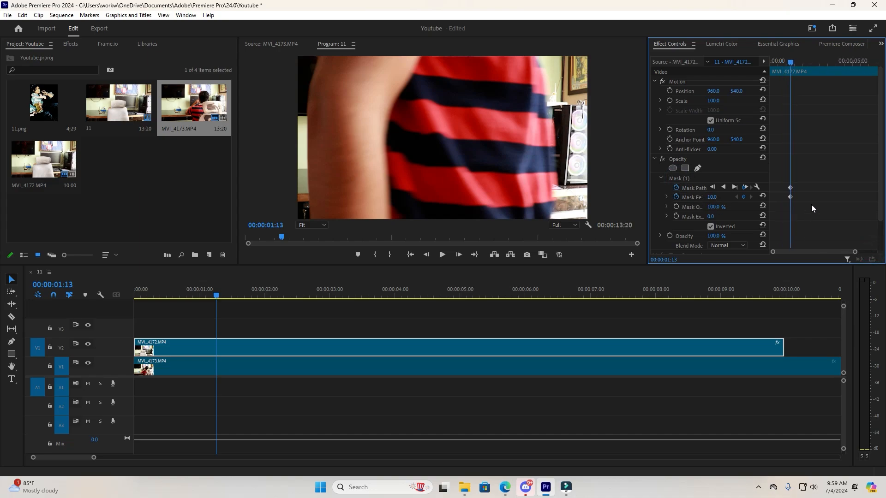
key("Right")
left_click(686, 178)
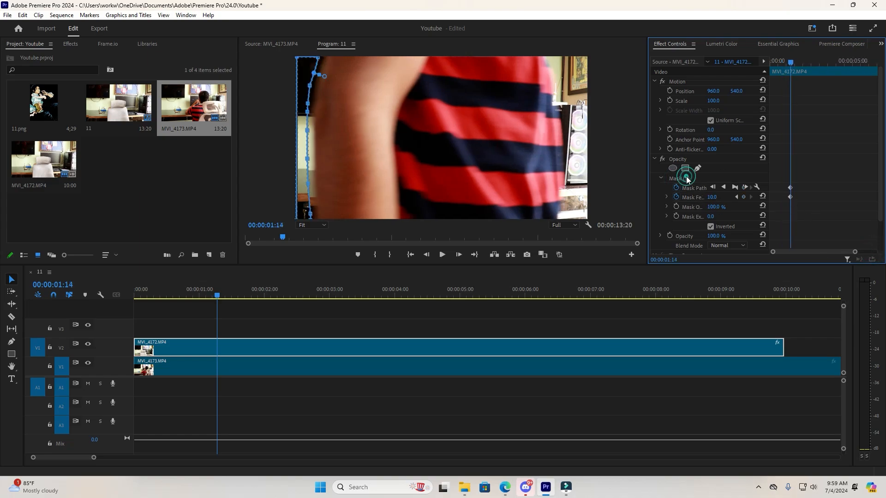
left_click_drag(319, 58, 330, 59)
left_click_drag(314, 73, 317, 165)
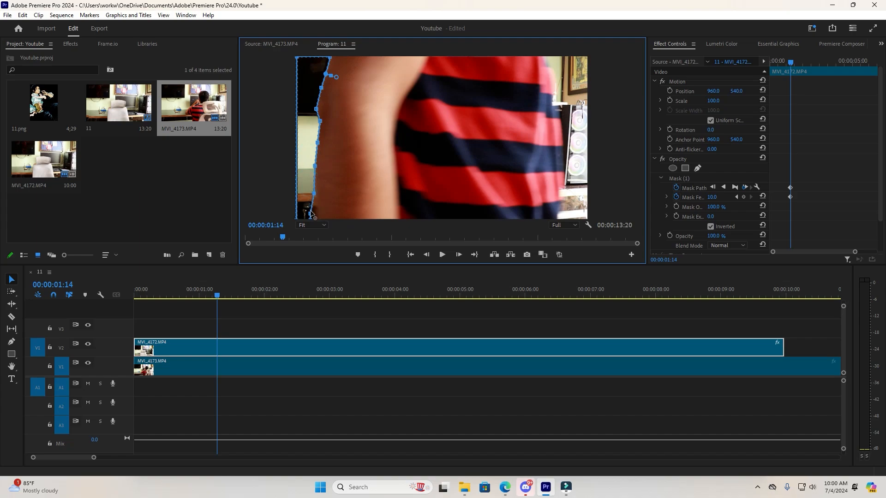
left_click_drag(310, 211, 315, 215)
Advance to 00:00:01:16 and reshape the mask from its upper to its lower points along the arm's trailing edge.
left_click(773, 171)
key("Right")
key("Right")
left_click_drag(329, 58, 348, 57)
left_click_drag(325, 74, 342, 79)
left_click_drag(321, 88, 336, 99)
left_click_drag(316, 109, 490, 136)
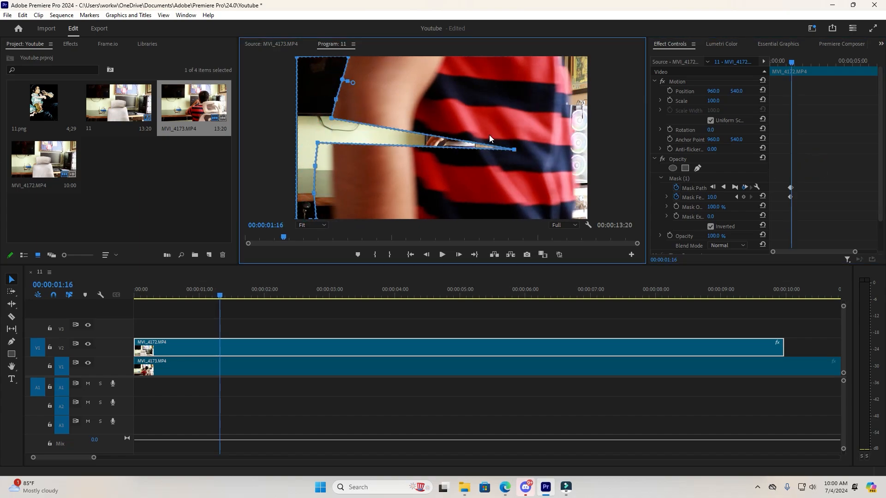
key("ctrl+z")
left_click_drag(317, 143, 332, 142)
left_click_drag(315, 166, 333, 163)
left_click_drag(314, 193, 332, 190)
left_click_drag(316, 218, 335, 218)
Advance to 00:00:01:18 and shift the mask's edge points to follow the moving arm.
left_click(809, 194)
key("Right")
key("Right")
left_click_drag(348, 58, 364, 59)
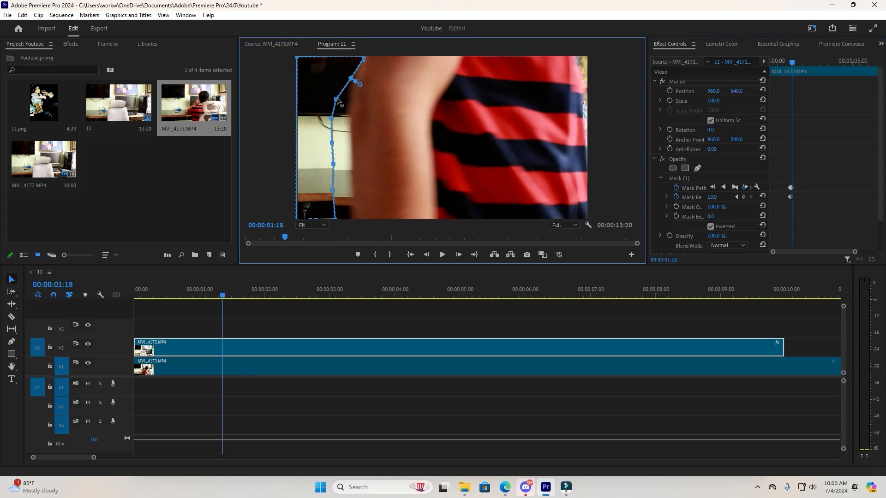
left_click_drag(336, 99, 349, 103)
left_click_drag(332, 118, 350, 126)
left_click_drag(332, 142, 352, 184)
left_click_drag(332, 189, 355, 218)
Advance to 00:00:01:20 and realign the mask's edge points with the arm.
key("Right")
key("Right")
left_click_drag(364, 58, 385, 58)
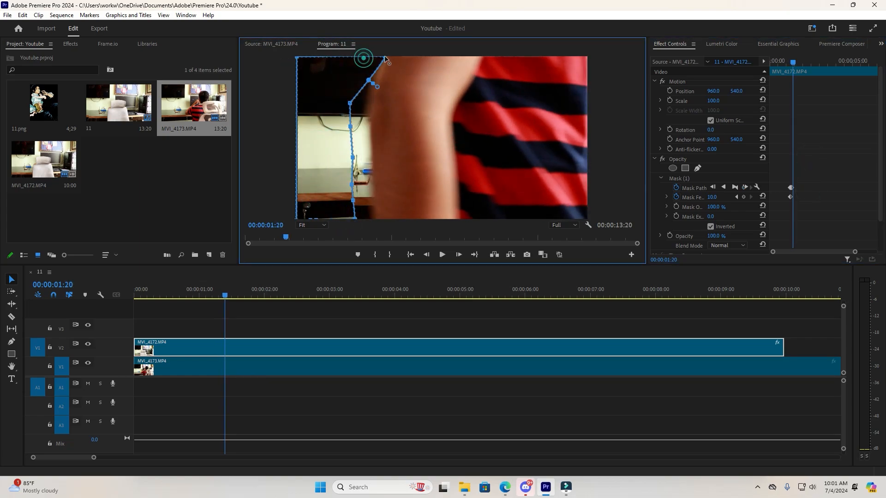
left_click_drag(350, 103, 371, 135)
left_click_drag(353, 157, 373, 176)
left_click_drag(351, 185, 374, 219)
Advance to 00:00:01:22 and pull the mask edge across to the arm's new position.
left_click(805, 191)
key("Right")
key("Right")
left_click_drag(385, 59, 403, 63)
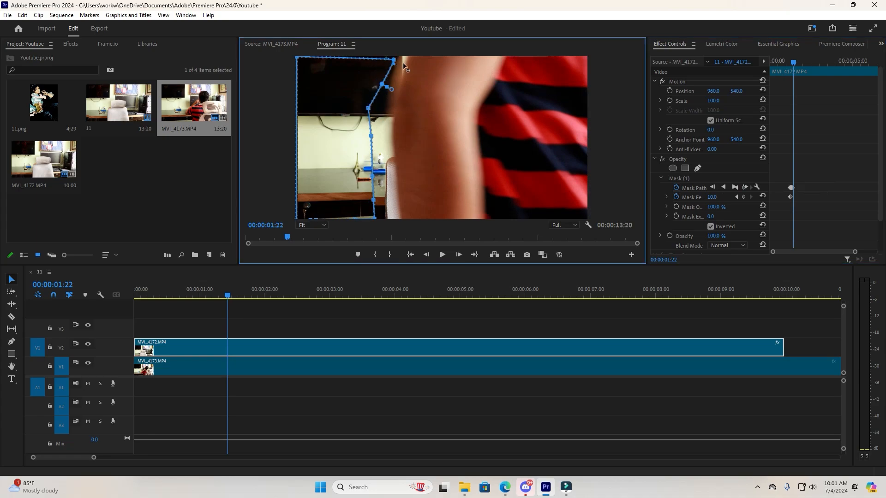
left_click_drag(376, 218, 403, 219)
Advance to 00:00:01:24 and fit the mask's edge points along the full height of the arm.
key("Right")
key("Right")
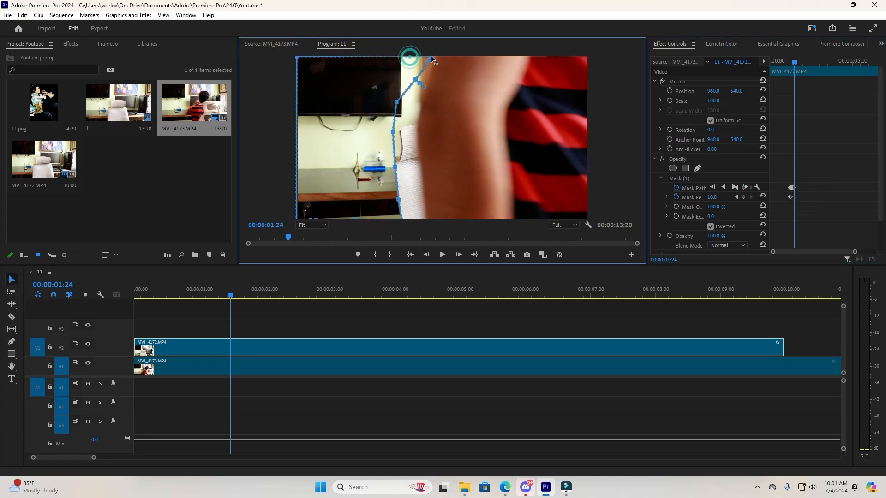
left_click_drag(410, 57, 437, 58)
left_click_drag(404, 80, 419, 104)
left_click_drag(393, 132, 418, 139)
left_click_drag(395, 167, 422, 176)
left_click_drag(398, 199, 427, 219)
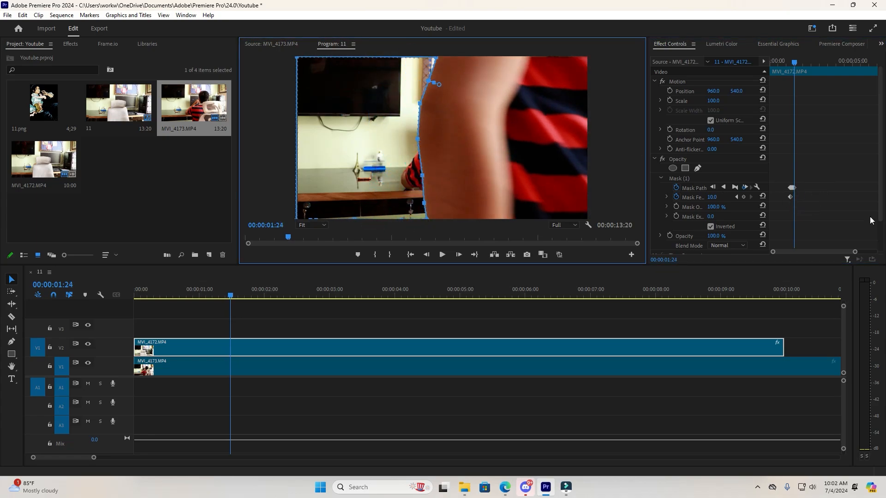
Continue past 00:00:01:24 two frames at a time, reshaping the mask edge to follow the passing person.
key("Right")
key("Right")
left_click_drag(437, 57, 495, 58)
left_click(782, 175)
key("Right")
key("Right")
left_click_drag(456, 81, 494, 83)
left_click_drag(446, 104, 478, 107)
left_click_drag(446, 140, 475, 147)
left_click_drag(452, 180, 478, 184)
left_click_drag(455, 207, 481, 204)
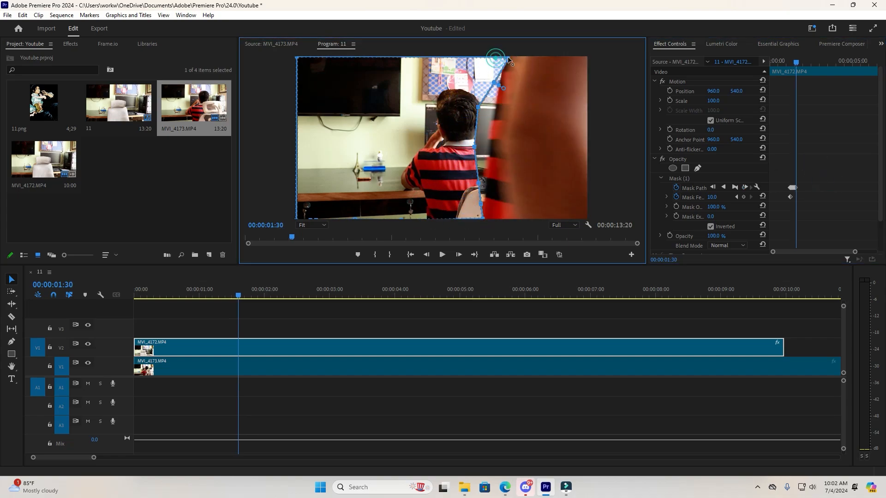
At 00:00:01:30, adjust the mask's edge points toward the trailing edge of the striped shirt.
left_click_drag(495, 82, 501, 84)
left_click_drag(478, 107, 494, 109)
left_click_drag(474, 147, 488, 148)
left_click_drag(478, 183, 485, 181)
left_click_drag(480, 204, 485, 203)
Advance to 00:00:01:34 and move the mask's edge points, down to the bottom corner, onto the striped shirt's trailing edge.
left_click(815, 162)
key("Right")
key("Right")
key("Right")
key("Right")
left_click_drag(508, 58, 528, 59)
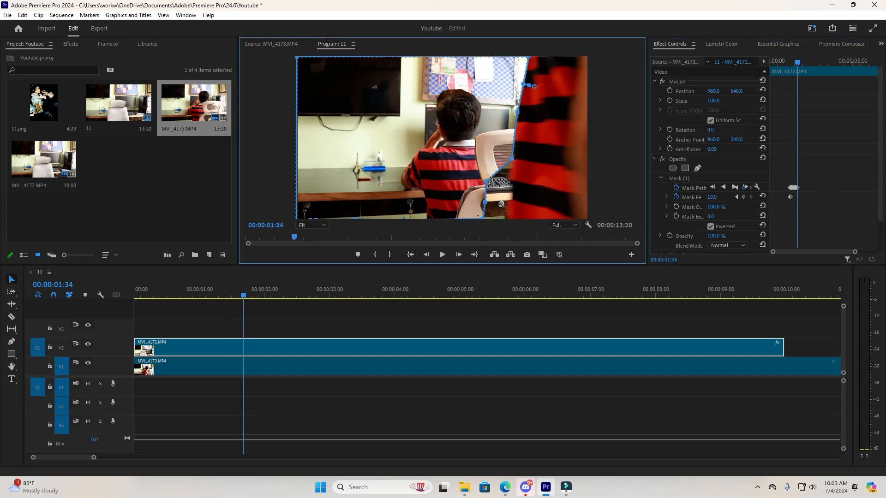
left_click_drag(486, 182, 511, 184)
left_click_drag(485, 202, 509, 207)
left_click_drag(483, 218, 508, 218)
Advance to 00:00:01:40 and reshape the whole mask edge along the back of the striped shirt.
key("Right")
key("Right")
key("Right")
key("Right")
key("Right")
key("Right")
left_click_drag(528, 59, 565, 58)
left_click_drag(523, 85, 560, 85)
left_click_drag(517, 113, 555, 112)
left_click_drag(511, 159, 552, 162)
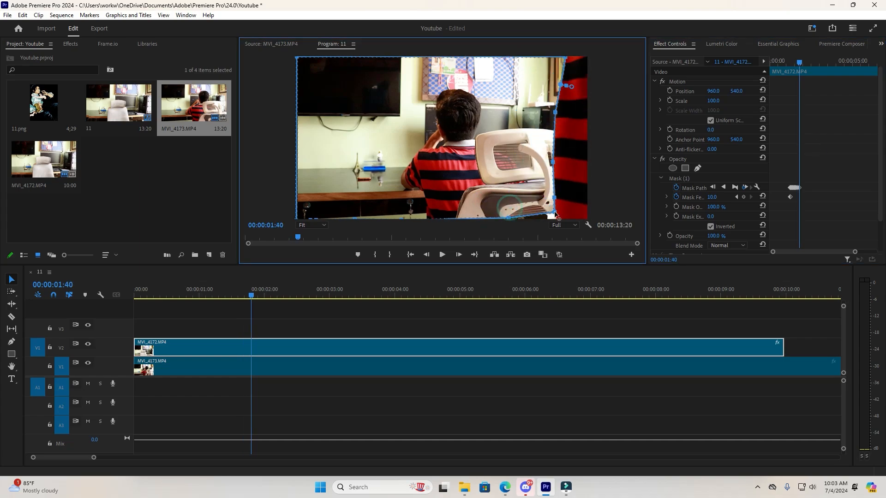
left_click_drag(555, 213, 556, 219)
Advance several more frames and extend the mask edge to the frame's far side as the person leaves the shot.
left_click(834, 210)
key("Right")
key("Right")
key("Right")
key("Right")
key("Right")
key("Right")
key("Right")
left_click_drag(566, 58, 591, 58)
left_click_drag(560, 85, 584, 81)
left_click_drag(555, 112, 577, 104)
left_click_drag(553, 162, 579, 160)
left_click_drag(554, 197, 587, 188)
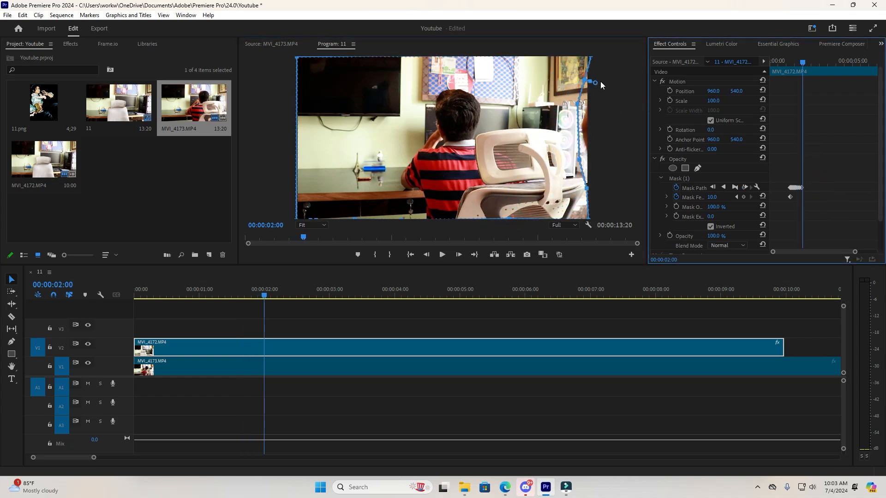
Advance past 00:00:02:00 and move the mask's trailing edge points beyond the frame's right edge.
key("Right")
key("Right")
left_click_drag(585, 80, 593, 77)
left_click_drag(577, 104, 598, 110)
left_click_drag(579, 159, 610, 167)
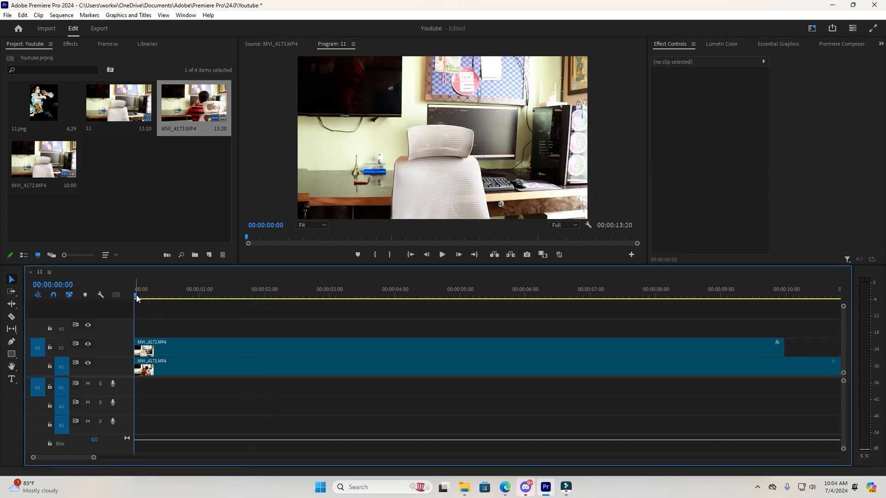
Set the playhead to 00:00:01:13 and duplicate the masked MVI_4172.MP4 clip onto track V3.
left_click_drag(136, 295, 211, 291)
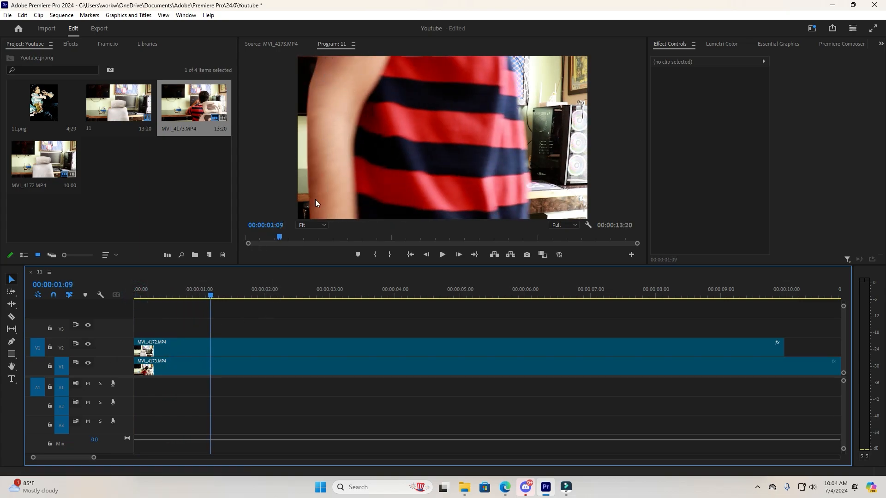
key("Right")
key("Right")
key("Right")
key("Right")
key("Right")
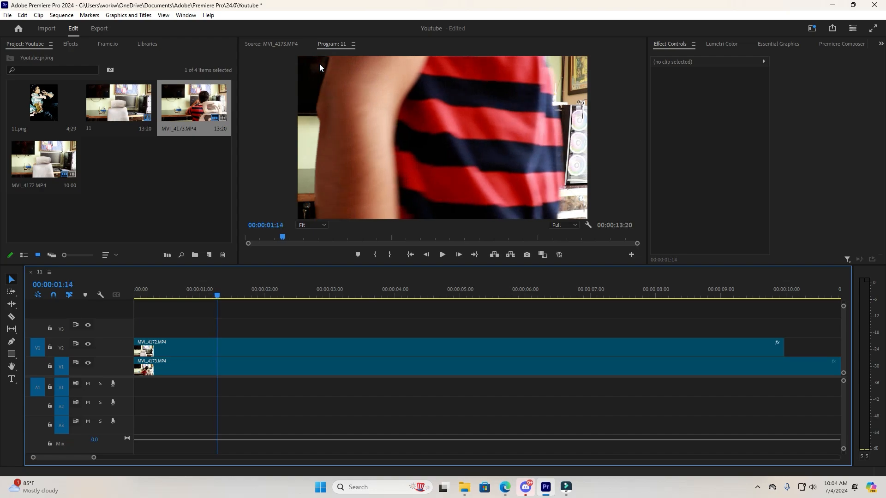
key("Left")
key("Left")
key("Right")
key("Right")
key("Left")
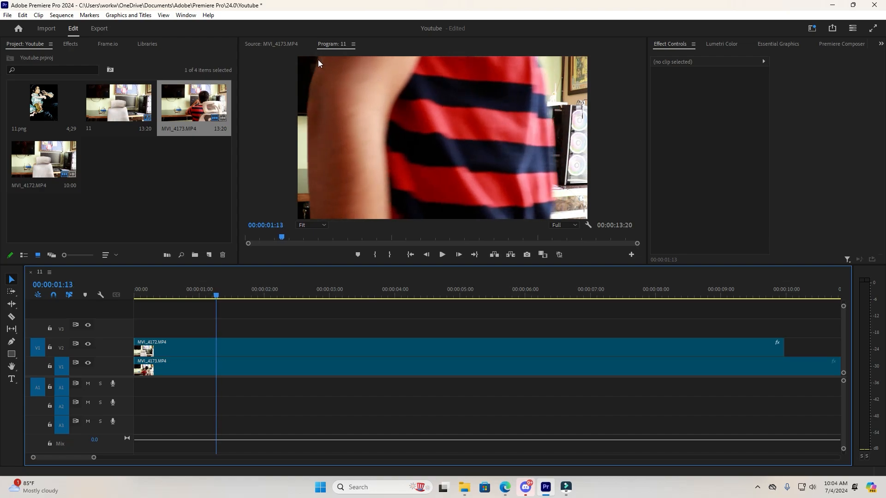
left_click(240, 348)
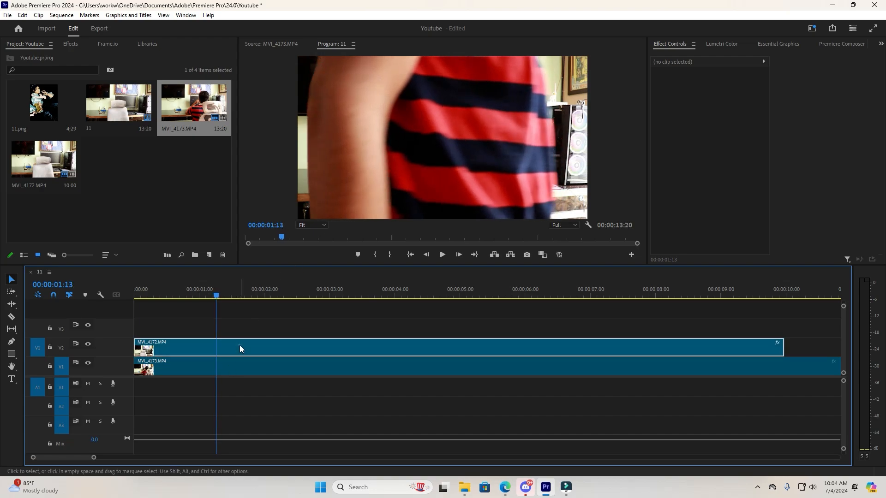
left_click_drag(240, 348, 240, 332)
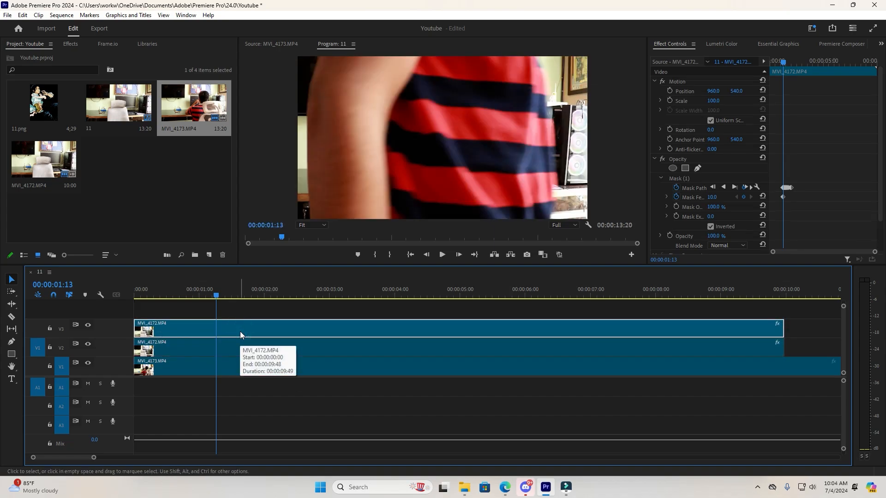
Split the V3 copy at 00:00:01:13, remove the part after the cut, and delete the opacity mask from the remaining piece.
key("ctrl+k")
left_click(240, 335)
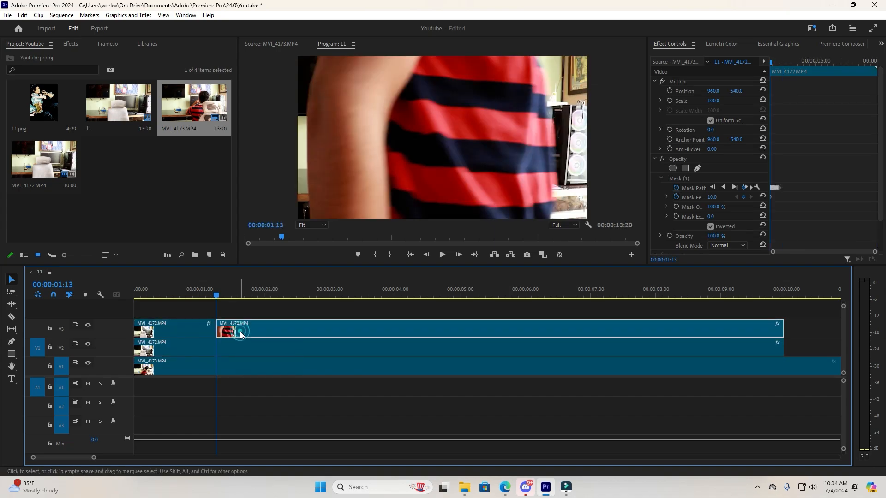
key("Delete")
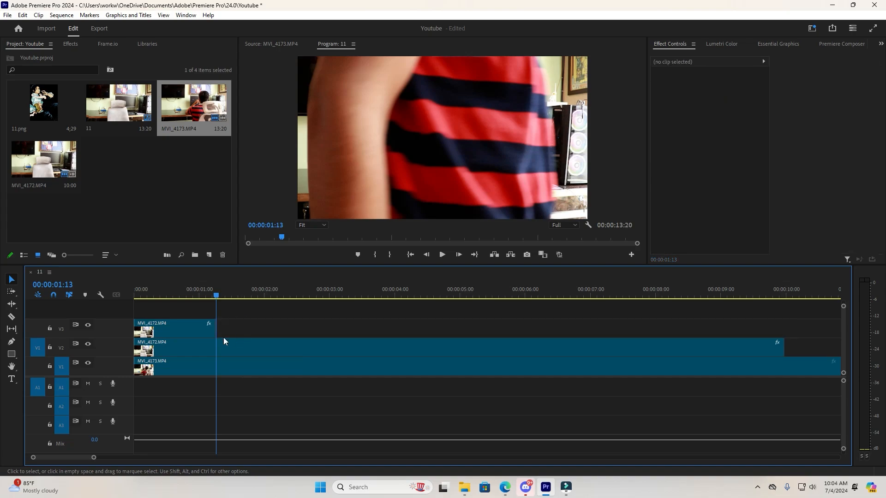
left_click(184, 331)
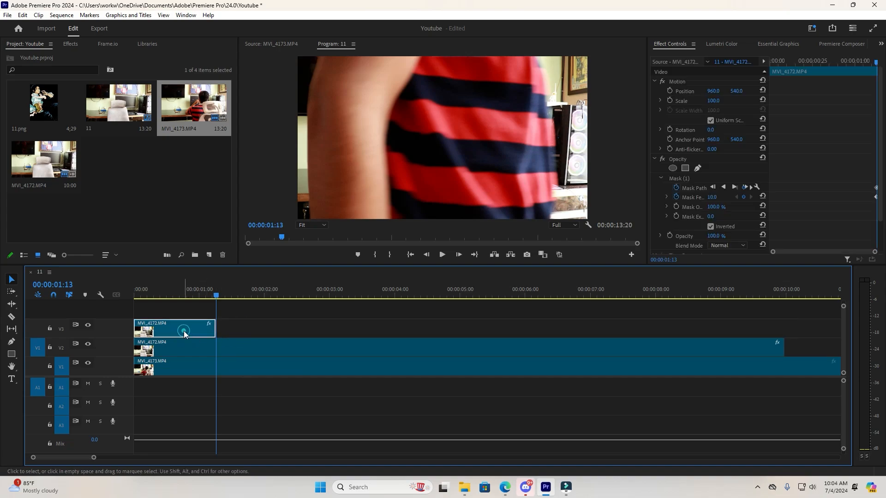
left_click(681, 179)
key("Delete")
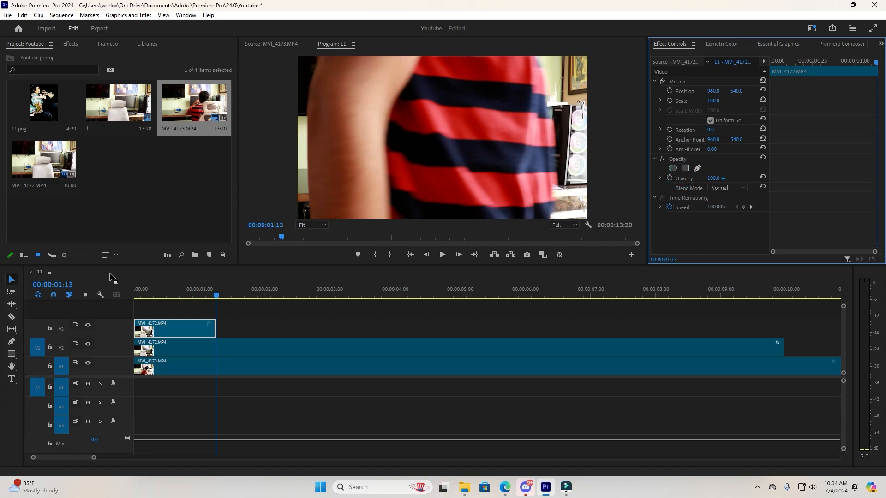
Play the transition from the start of the sequence and scrub back through the moment the person crosses the frame.
left_click_drag(149, 295, 112, 303)
left_click(295, 319)
key("space")
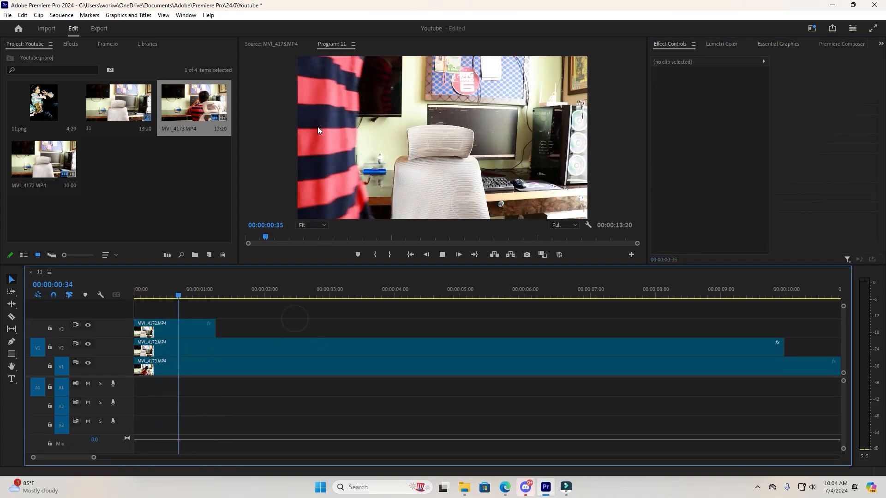
key("space")
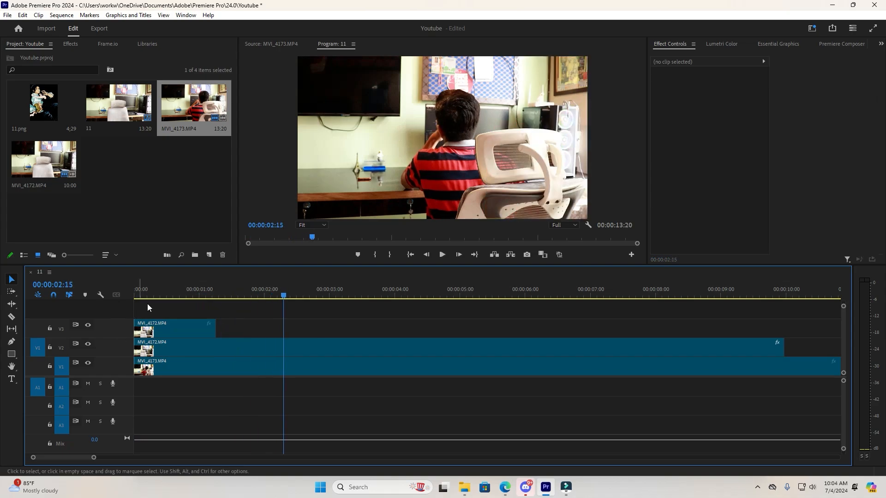
left_click_drag(147, 304, 238, 311)
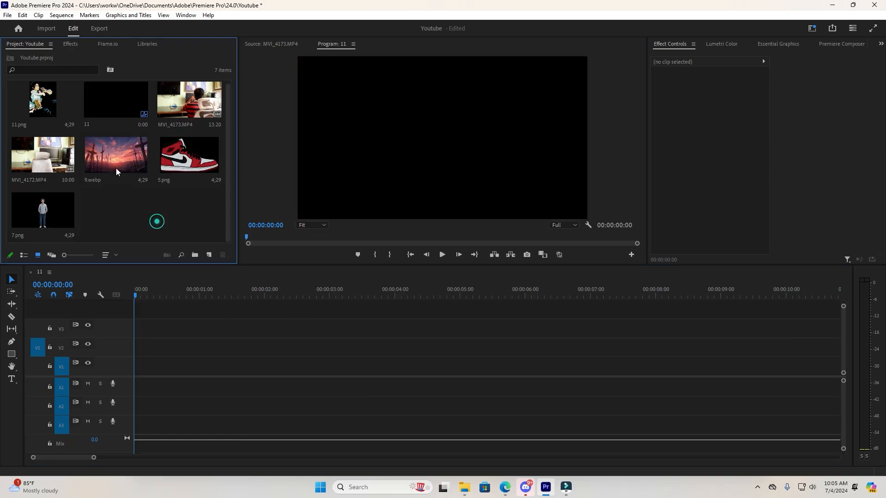
Place 9.webp at the start of track V1 and set its scale to 150.
left_click_drag(115, 168, 132, 366)
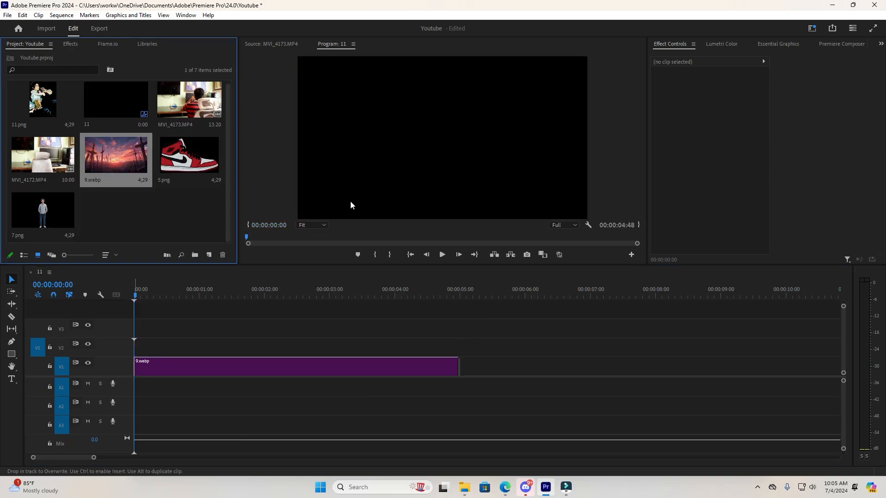
left_click(486, 155)
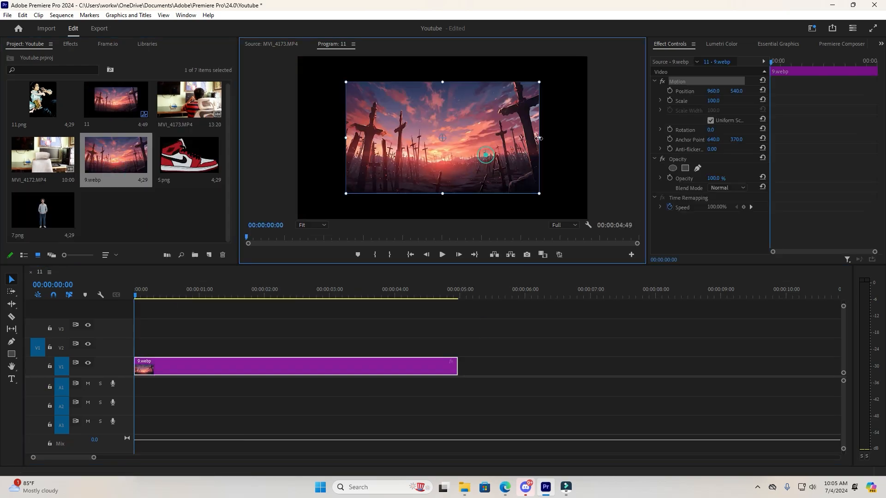
left_click(711, 101)
type("150")
key("Return")
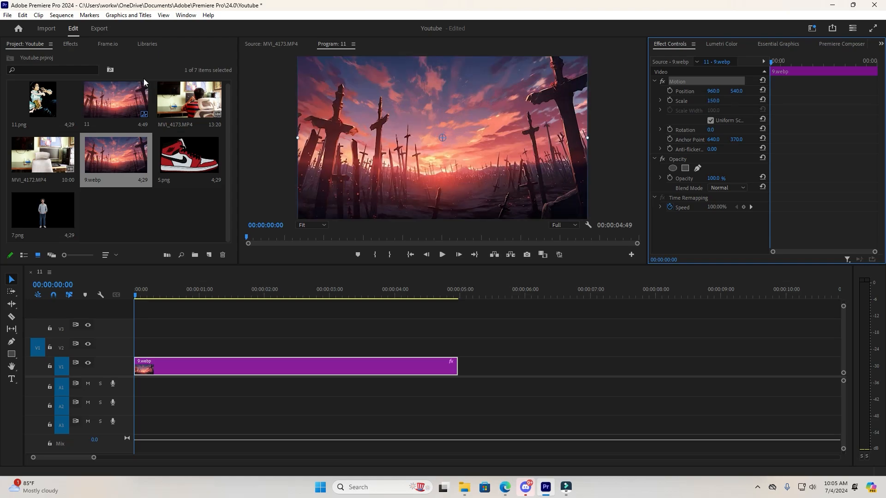
Place 5.png on track V2 above the background and reduce the sneaker's scale to 39.
left_click_drag(190, 157, 144, 348)
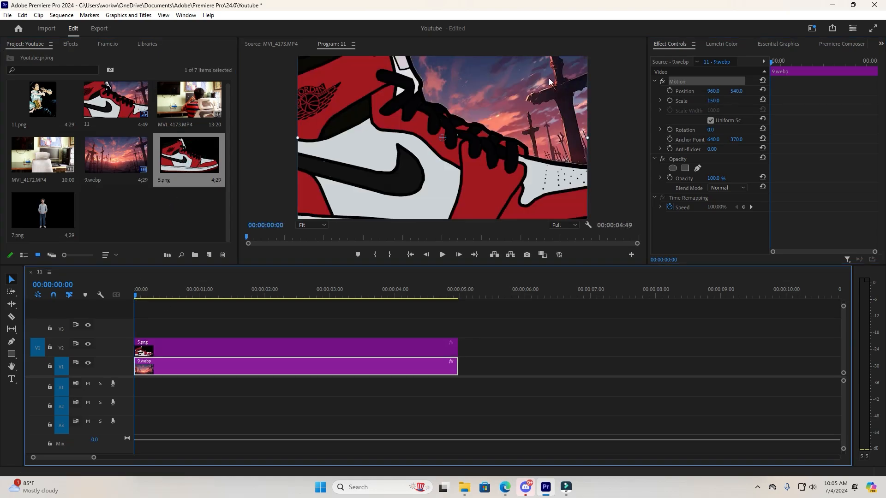
left_click(466, 129)
left_click(486, 304)
left_click(456, 173)
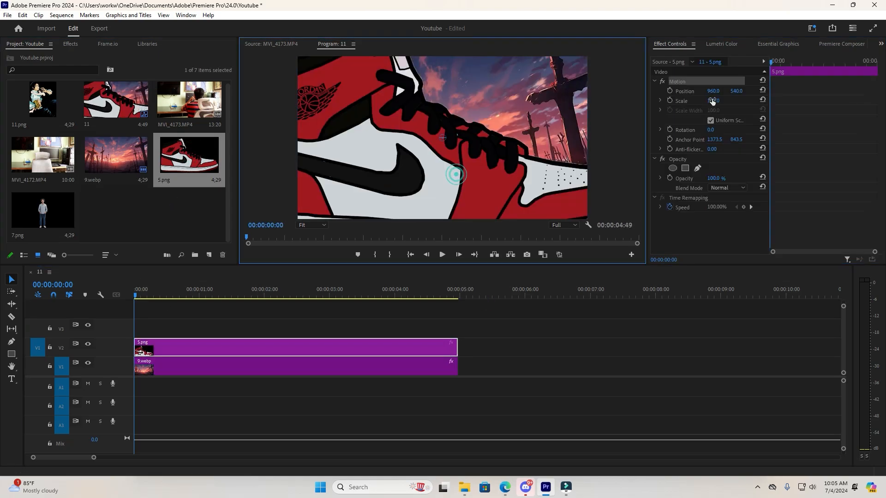
left_click_drag(714, 101, 686, 101)
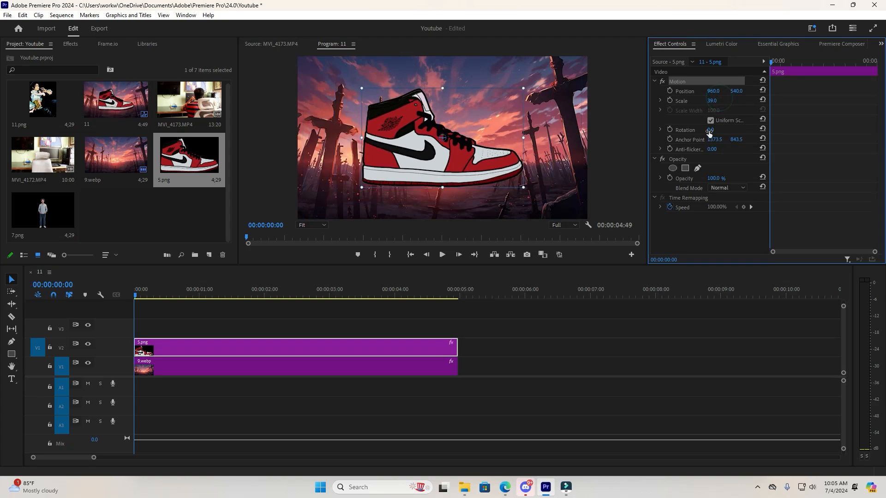
Rotate the sneaker toe-up, enlarge it to a scale of about 48.9, and shift it toward the left of the frame.
left_click_drag(710, 130, 679, 133)
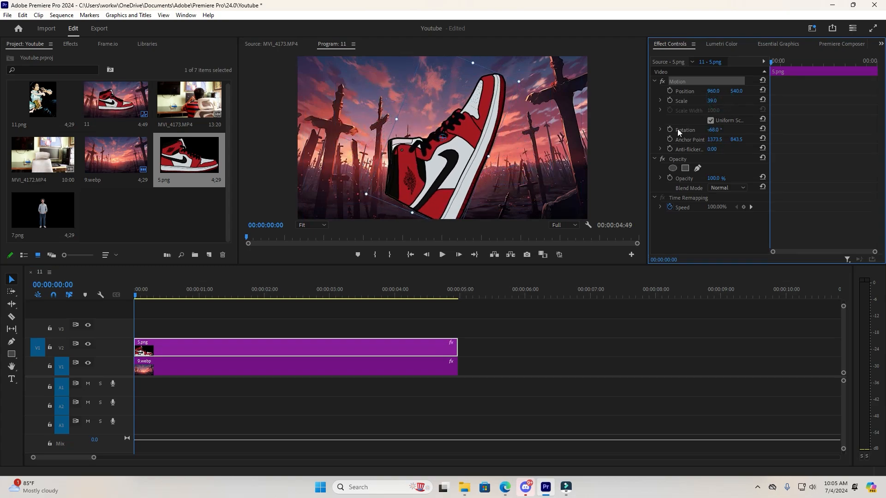
left_click(473, 61)
left_click_drag(473, 62, 481, 42)
left_click_drag(475, 125, 432, 115)
left_click_drag(714, 130, 780, 130)
left_click_drag(718, 130, 716, 127)
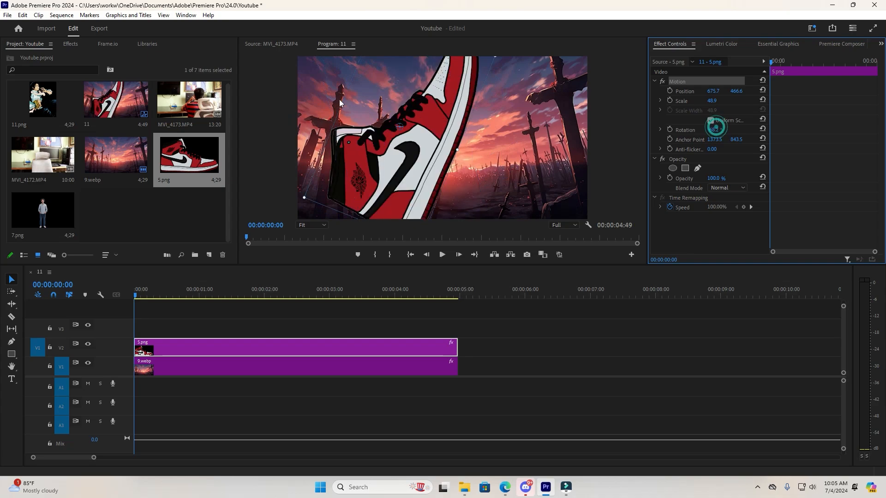
left_click_drag(393, 140, 364, 132)
left_click_drag(306, 307, 339, 317)
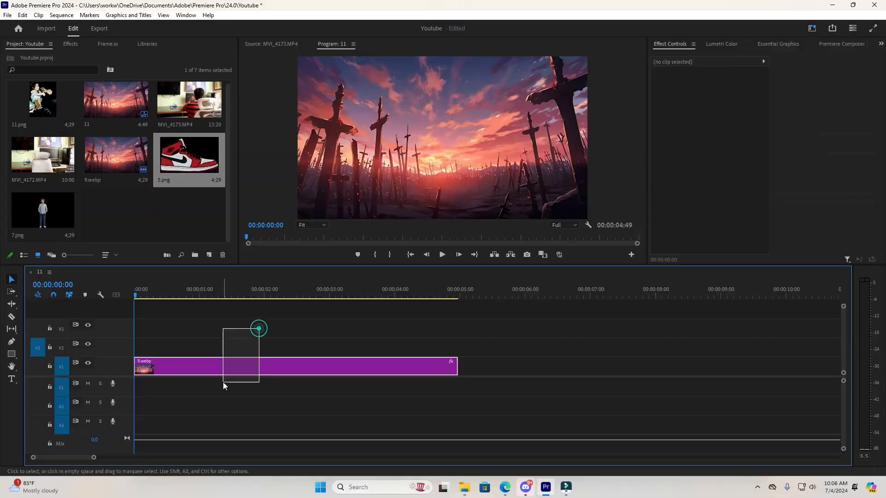
Remove the 9.webp background clip from the sequence.
left_click_drag(258, 329, 223, 382)
key("Delete")
left_click(165, 203)
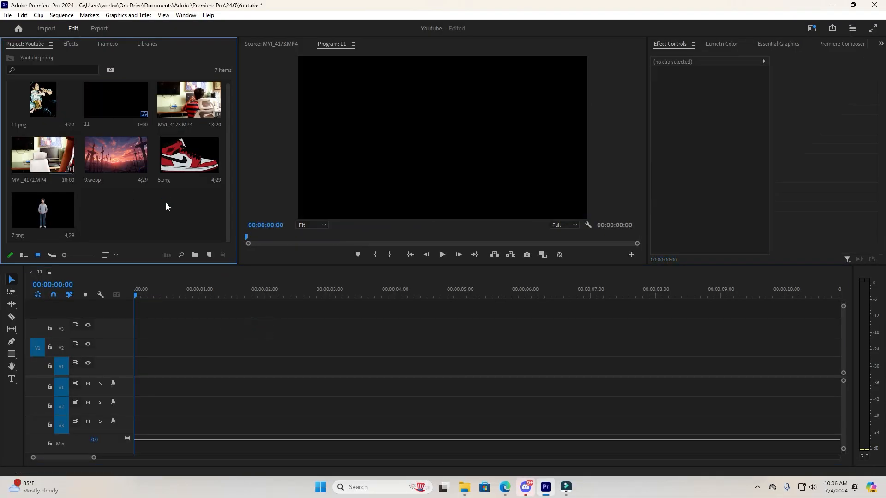
Import 3.png, 8.png, 6.png and 0- BACK WP 1.mp4, and place the paper background video at the start of V1.
double_click(166, 203)
left_click(251, 176)
left_click_drag(430, 224, 126, 378)
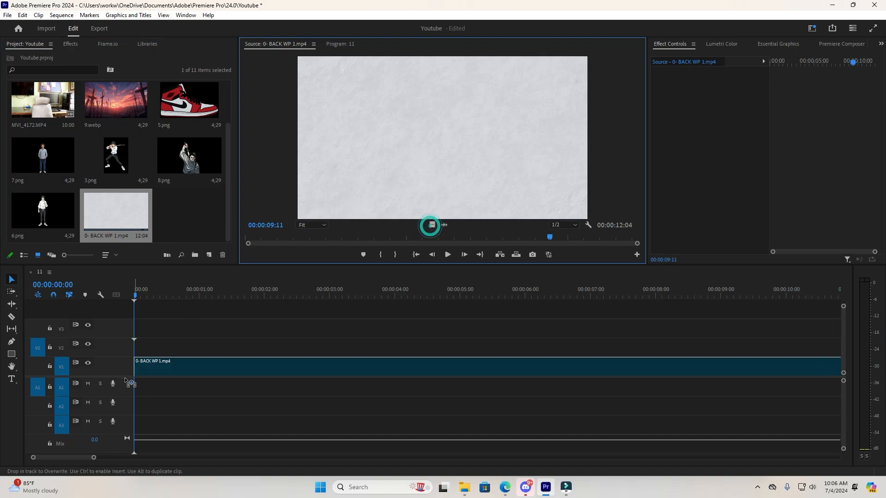
left_click(458, 261)
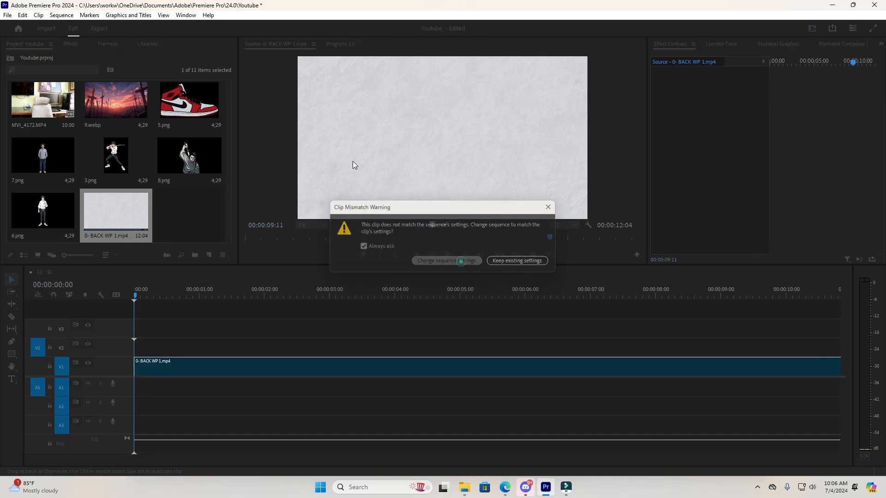
left_click(339, 43)
Place 3.png on track V2 and shrink the swordsman to about 61% in the frame's lower-left area.
left_click(180, 205)
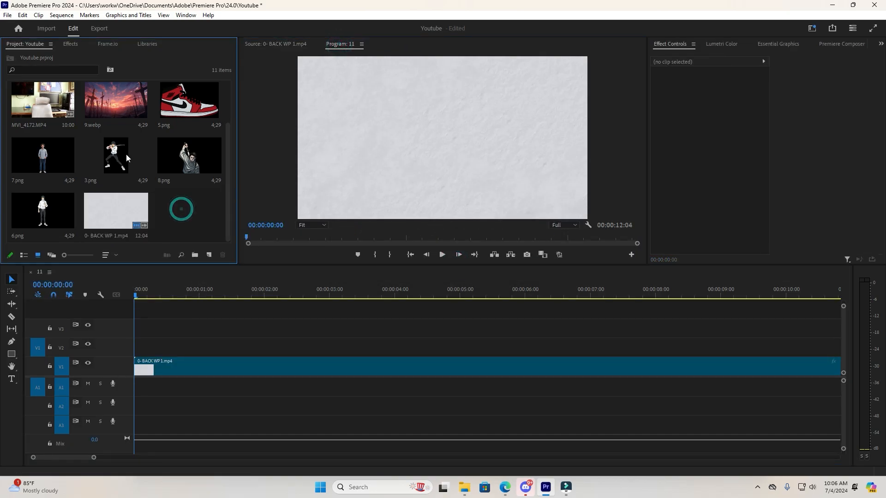
left_click_drag(121, 155, 141, 347)
left_click(459, 143)
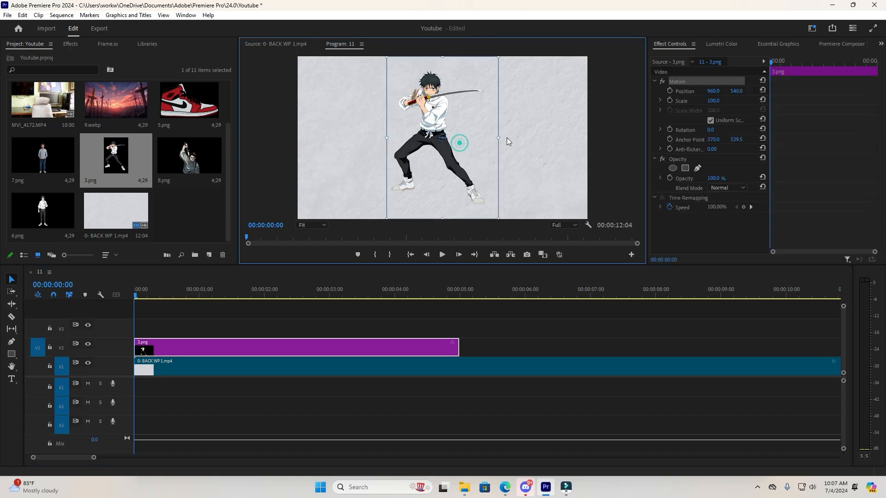
left_click_drag(500, 137, 344, 193)
Place 8.png on track V3 and move the figure with the raised sword to the right side of the frame.
left_click(197, 229)
left_click_drag(187, 170, 143, 329)
left_click(462, 188)
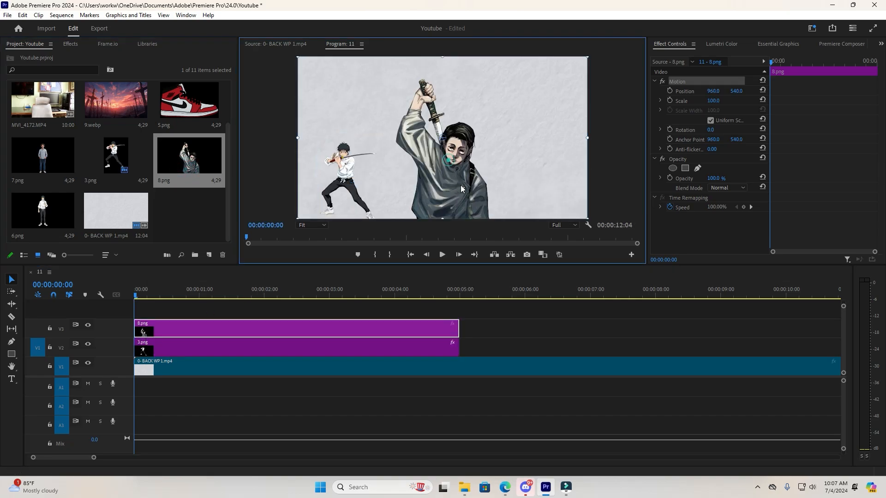
left_click(369, 312)
left_click(420, 177)
left_click_drag(459, 201, 453, 165)
left_click_drag(512, 143, 612, 189)
Enlarge the 3.png swordsman in the frame's lower-left corner and nudge the 8.png figure to position 1651.0, 558.4.
left_click(354, 198)
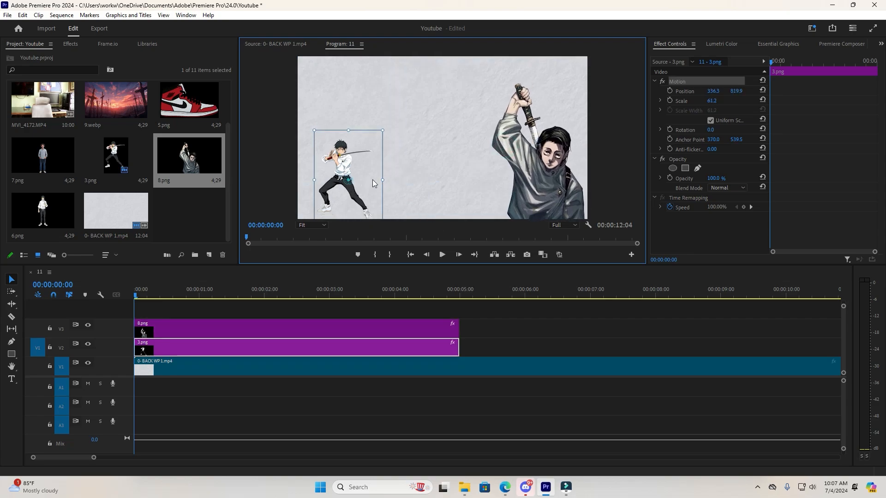
left_click_drag(384, 180, 422, 180)
left_click_drag(371, 146, 385, 171)
left_click_drag(543, 175, 547, 174)
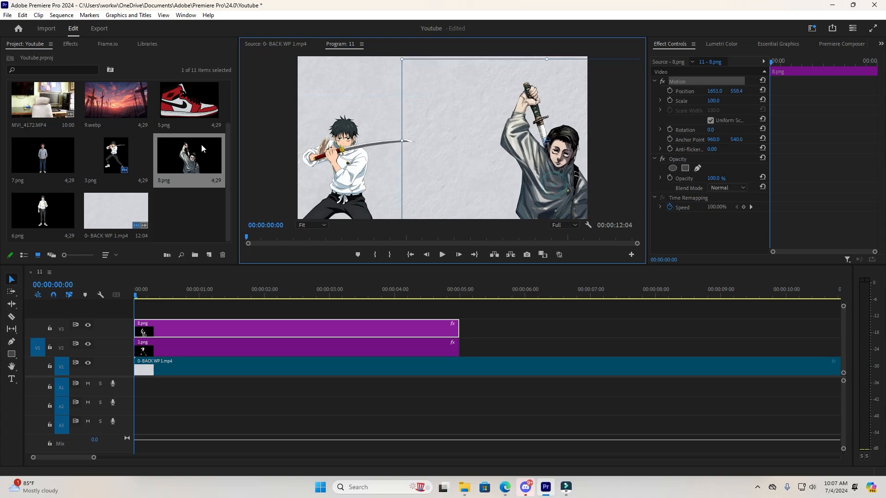
left_click_drag(46, 213, 192, 317)
left_click(522, 317)
left_click(307, 309)
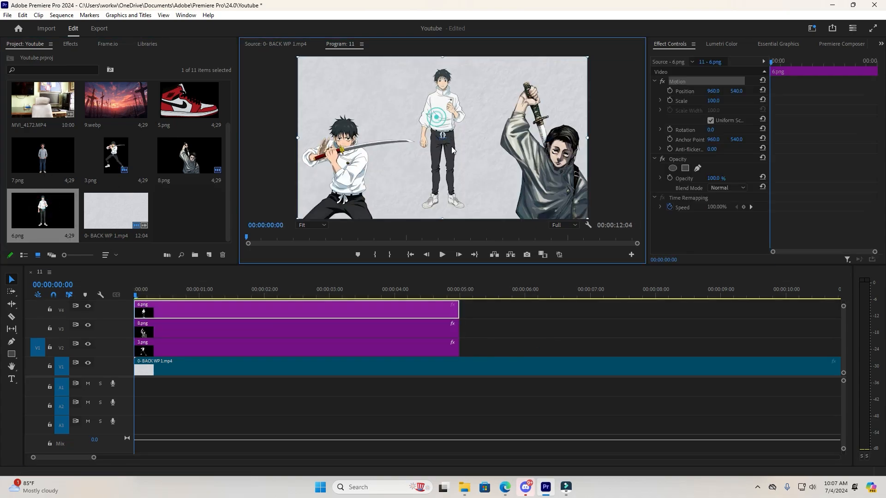
left_click(307, 308)
key("Delete")
Import 15.png from the ANIME ASSET folder, place it on track V4, and nudge it to position 963.1, 540.0.
double_click(197, 217)
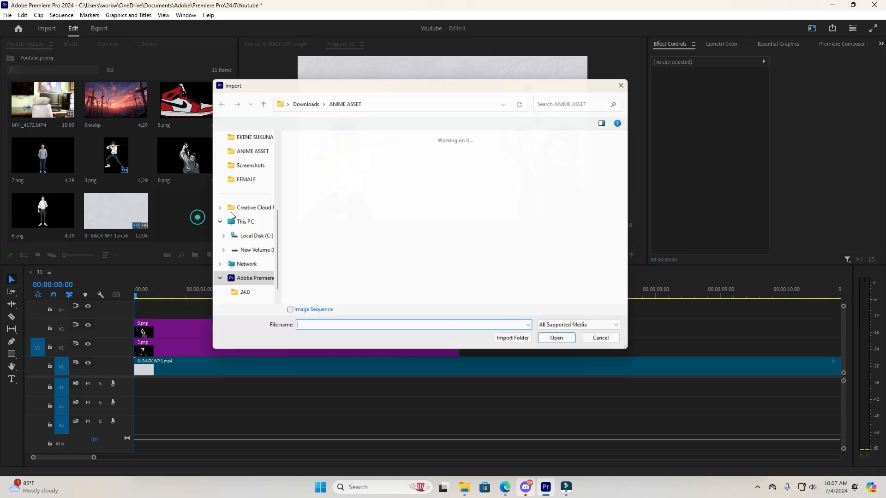
double_click(423, 246)
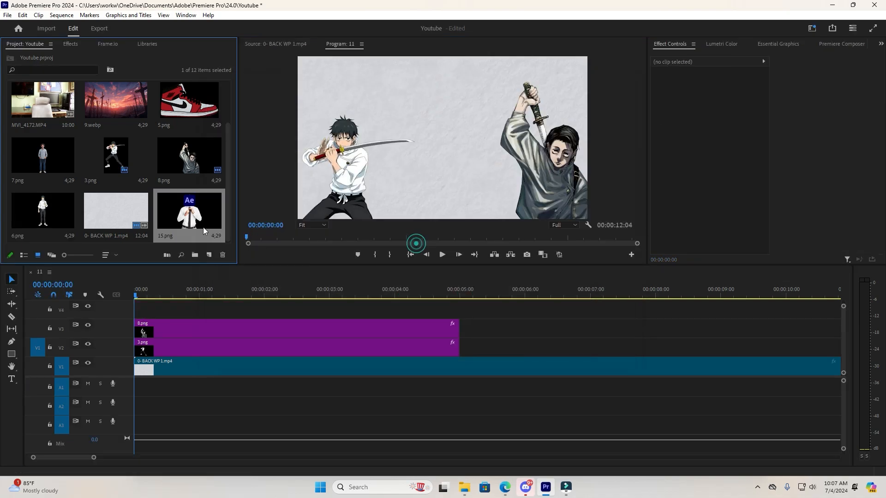
left_click_drag(204, 229, 134, 319)
left_click(449, 168)
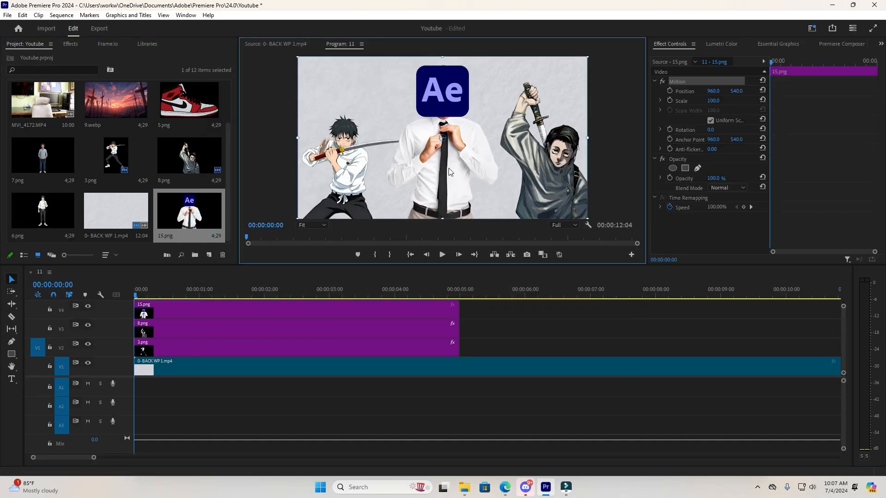
left_click_drag(458, 174, 459, 175)
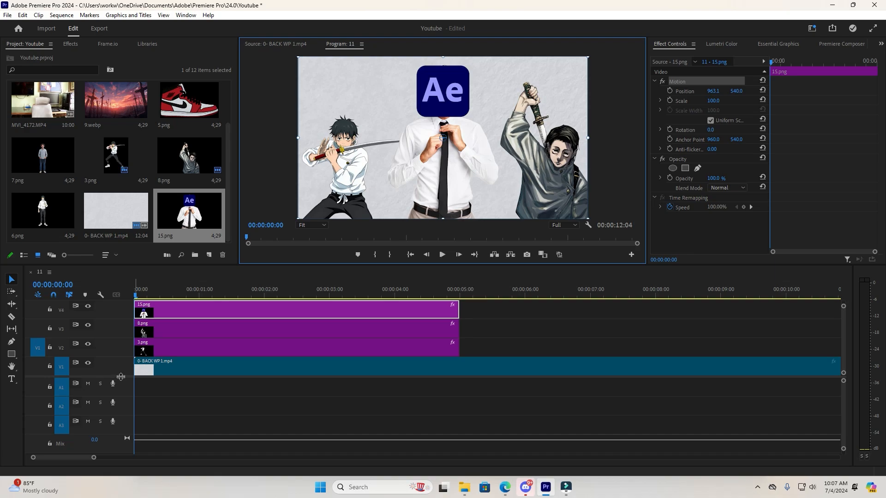
Draw a rectangle about 1945 by 1086 px over the whole frame at the sequence start, on track V5 above 15.png.
left_click_drag(120, 377, 120, 410)
left_click(520, 347)
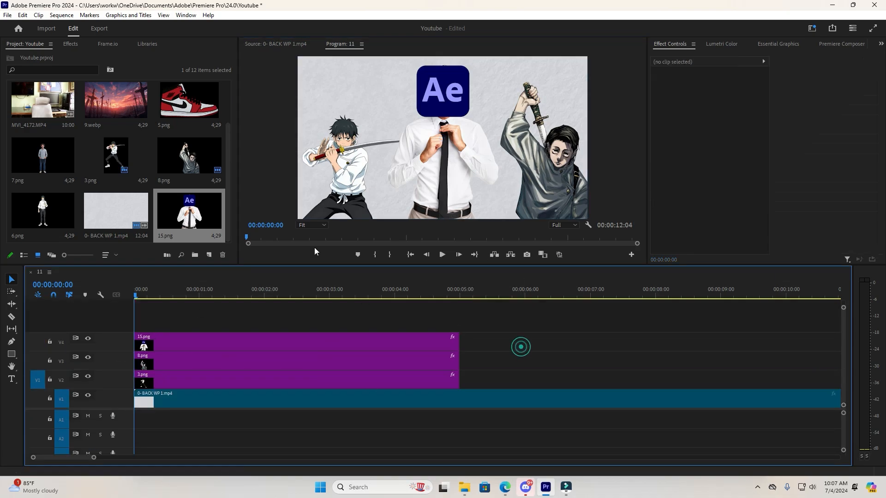
left_click(11, 354)
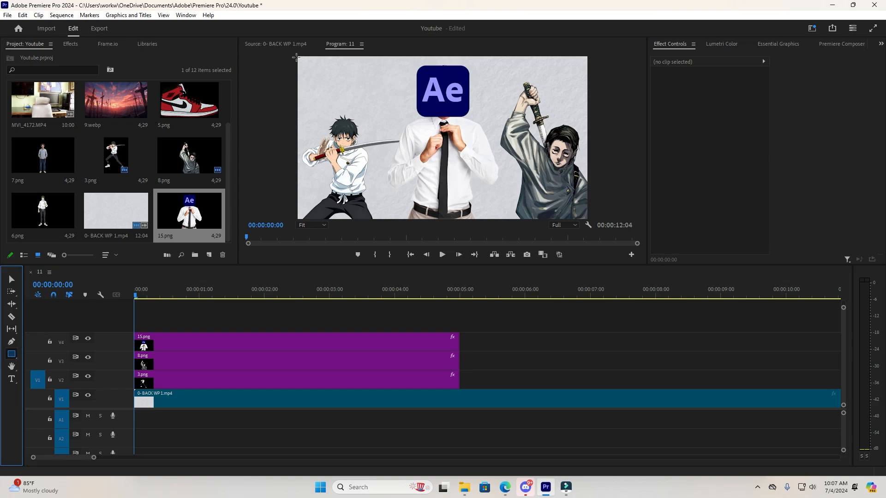
left_click_drag(296, 56, 593, 223)
left_click(10, 281)
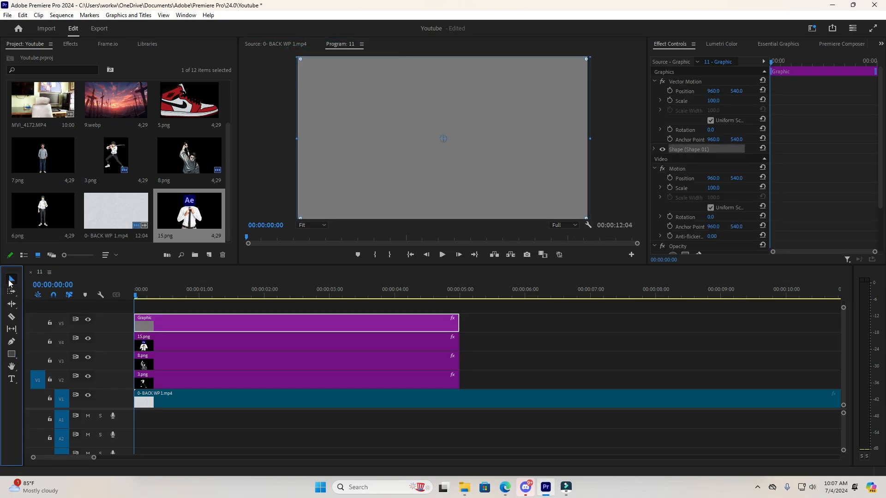
Change the rectangle's fill colour to black (000000).
left_click(769, 43)
scroll(666, 197, "down", 1)
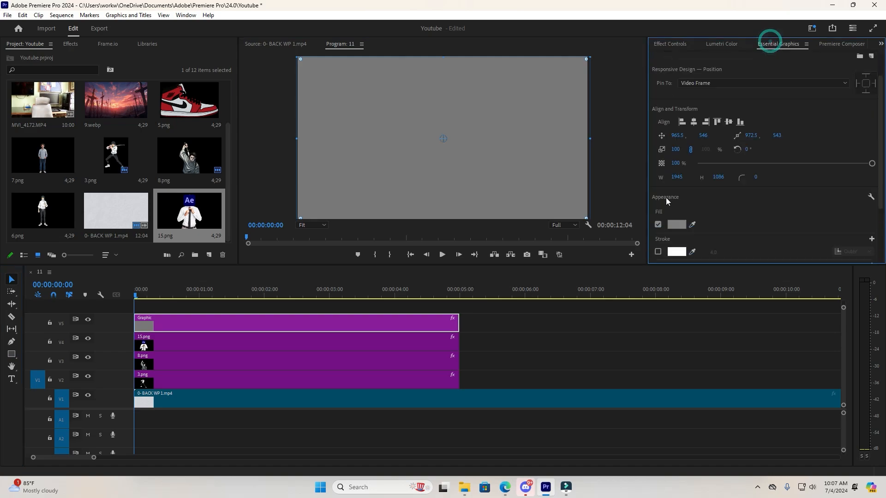
left_click(675, 226)
left_click_drag(391, 243, 517, 139)
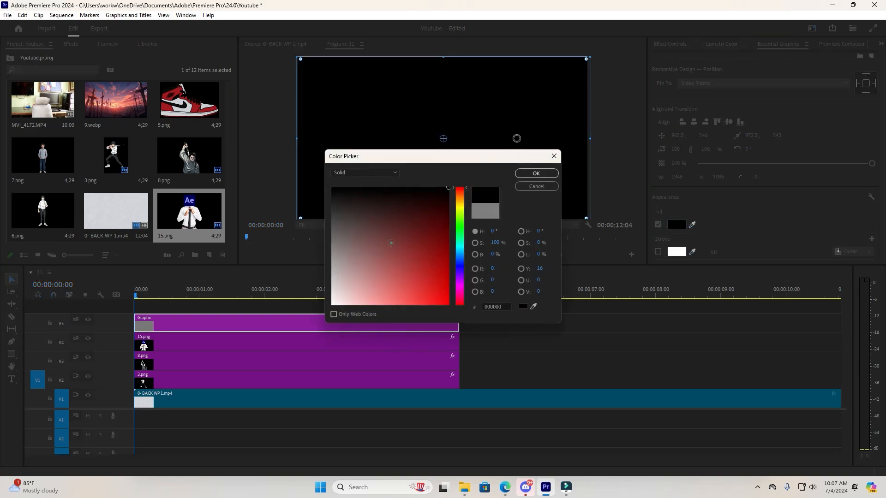
left_click(534, 176)
left_click(497, 316)
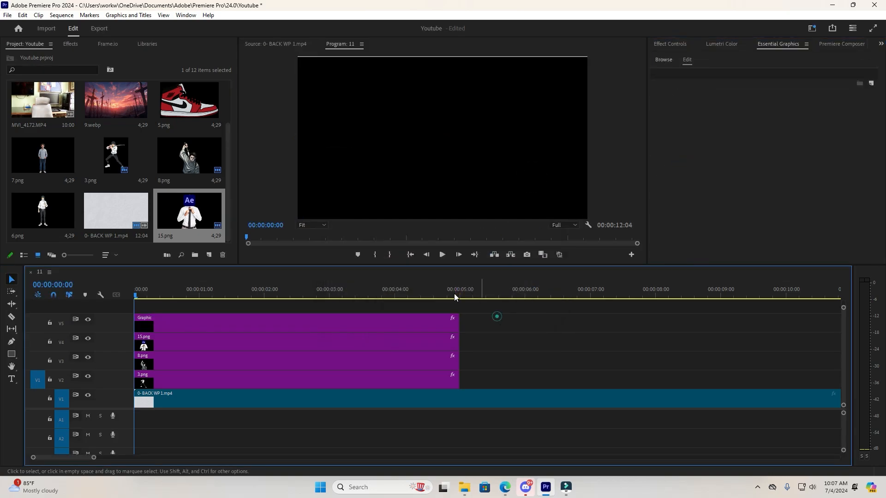
Add an elliptical opacity mask to the black graphic, move it over the swordsman on the left, and scale the graphic to about 104.6.
left_click(331, 322)
left_click(674, 42)
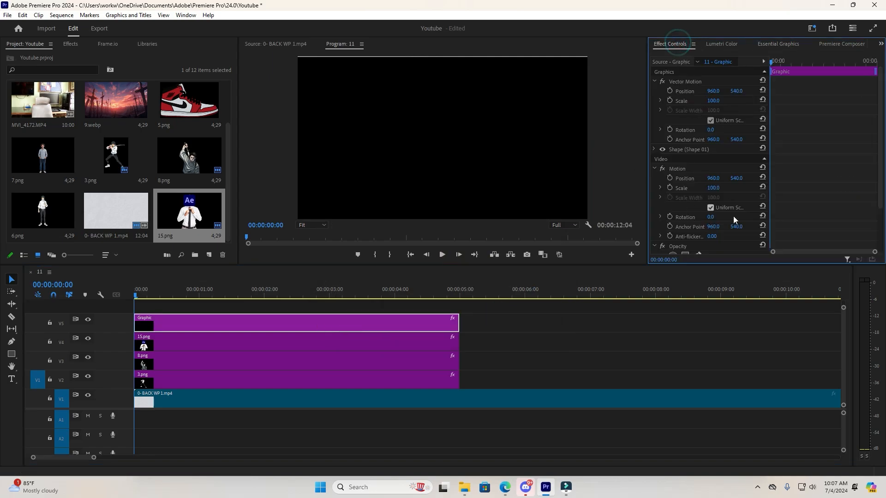
scroll(733, 216, "down", 5)
left_click(673, 209)
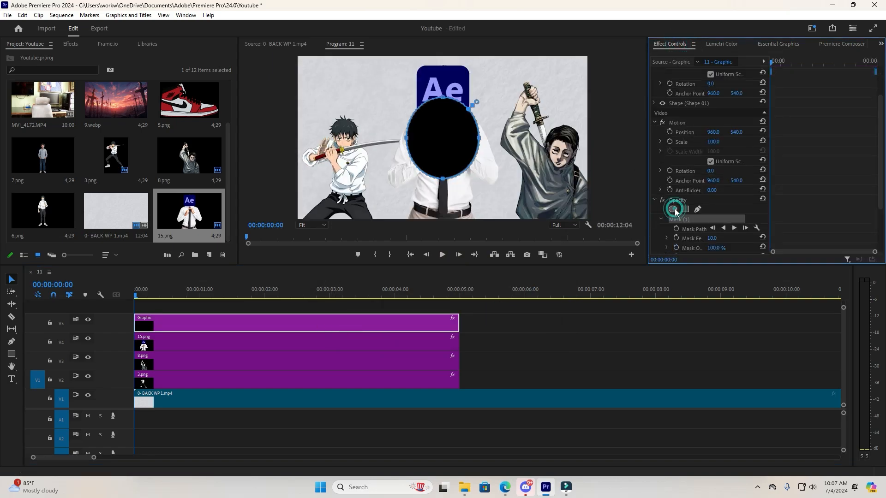
left_click_drag(443, 136, 337, 145)
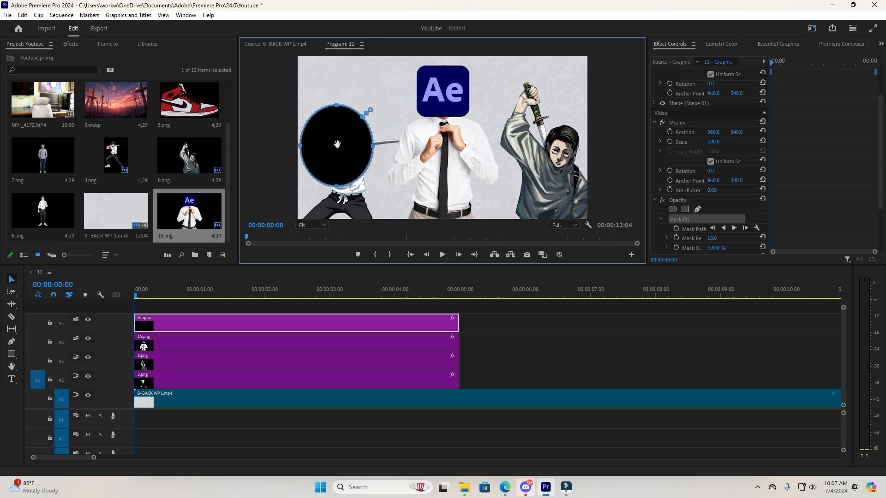
scroll(721, 92, "up", 5)
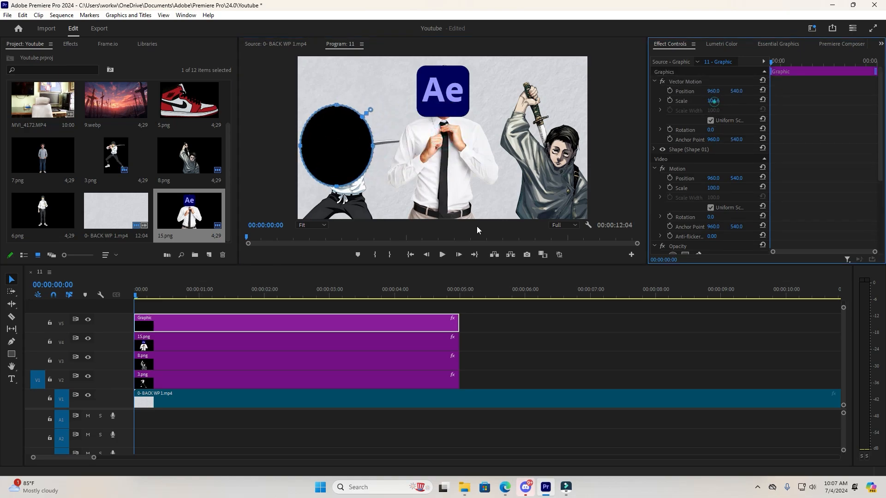
left_click_drag(341, 169, 359, 173)
Invert the ellipse mask so it cuts a hole over the swordsman, and check the frame full screen.
scroll(713, 185, "down", 4)
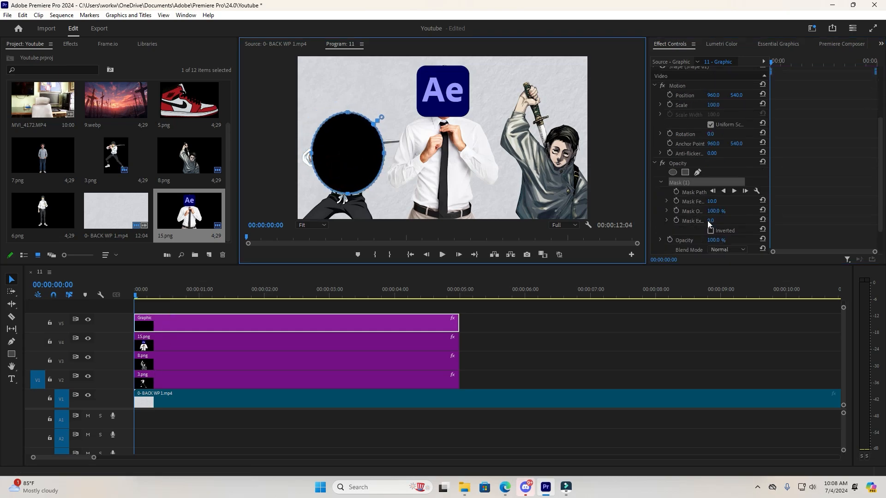
left_click(711, 229)
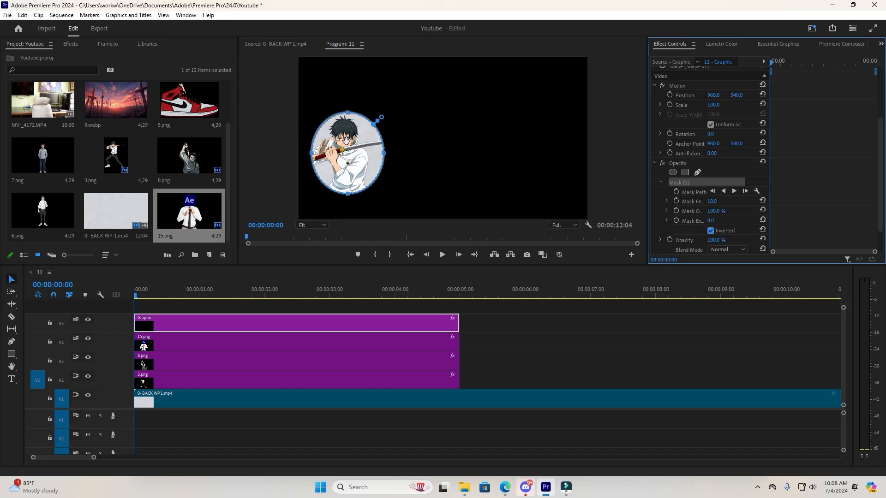
key("grave")
key("grave")
key("ctrl+grave")
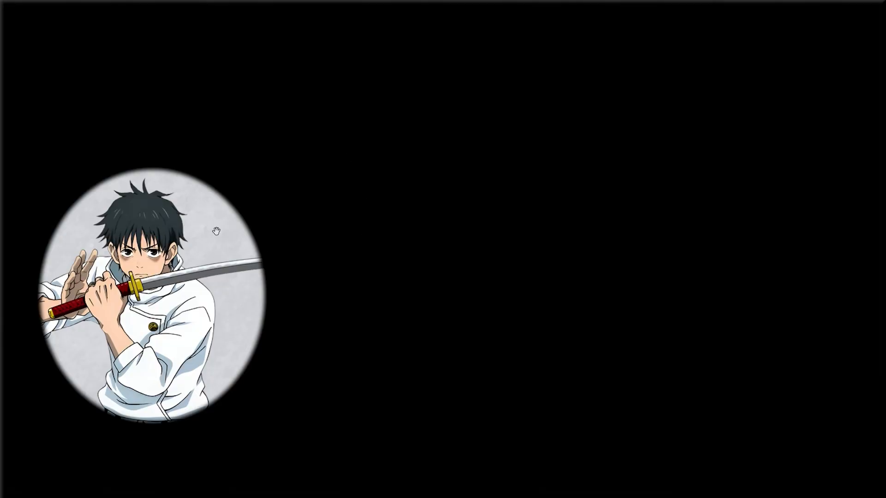
key("Escape")
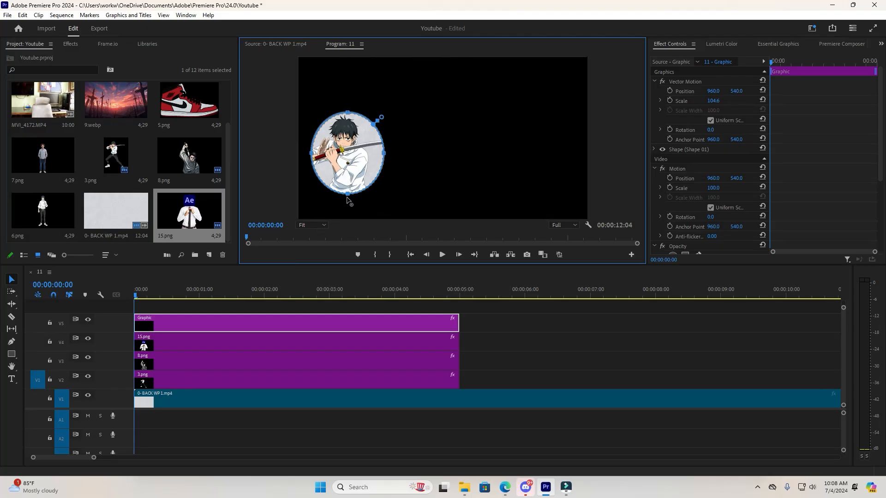
Enlarge the mask into a rounder circle that frames the swordsman from head to waist.
mouse_move(346, 197)
left_mouse_down()
mouse_move(348, 207)
mouse_move(348, 195)
left_mouse_up()
left_click_drag(387, 159, 368, 164)
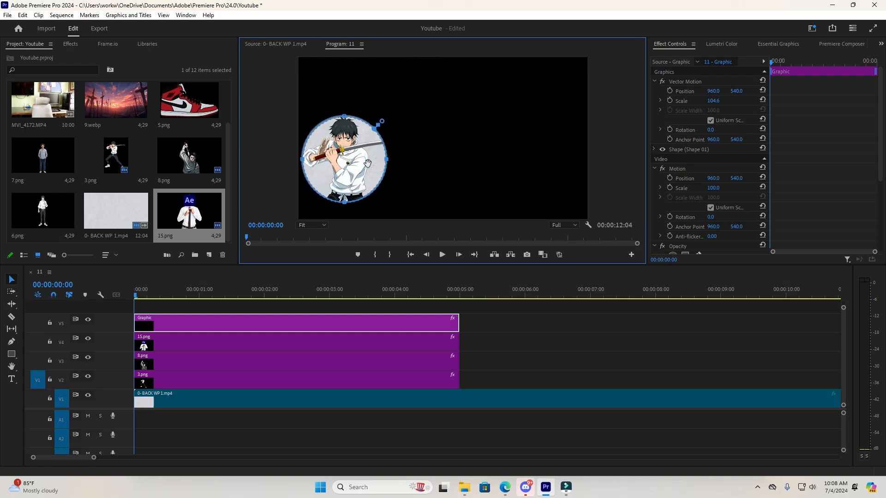
left_click_drag(345, 119, 345, 116)
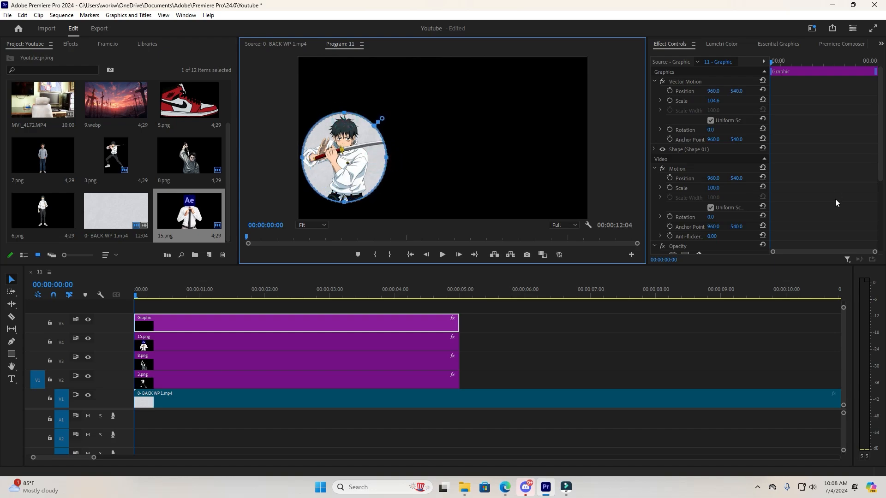
Soften the mask edge with a feather of 183 and reposition the circle over the swordsman.
scroll(733, 220, "down", 4)
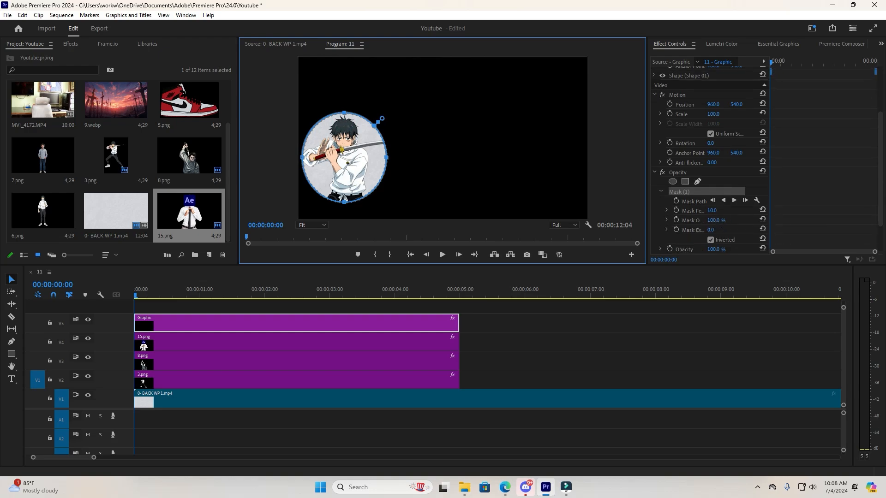
left_click_drag(712, 211, 792, 211)
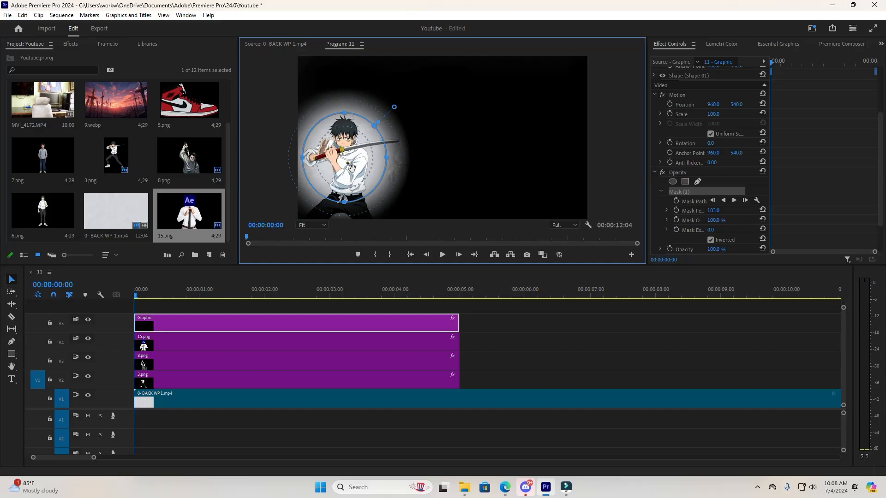
left_click_drag(353, 169, 393, 152)
left_click_drag(493, 141, 364, 162)
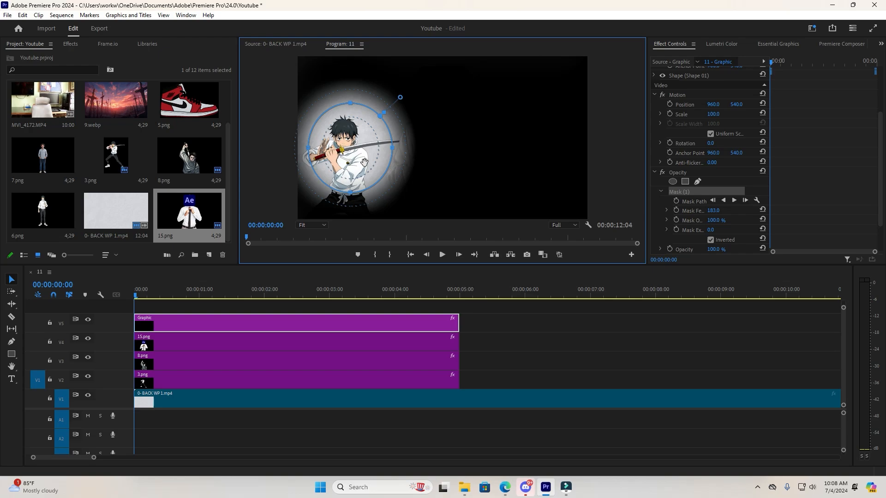
Widen the effect settings area and start animating the mask path with a keyframe at 00:00:00:00.
scroll(739, 192, "down", 2)
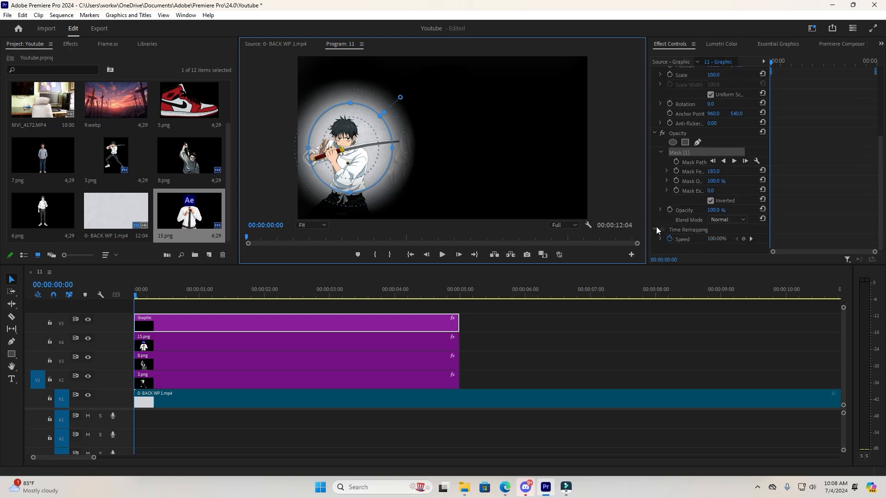
left_click_drag(646, 176, 499, 177)
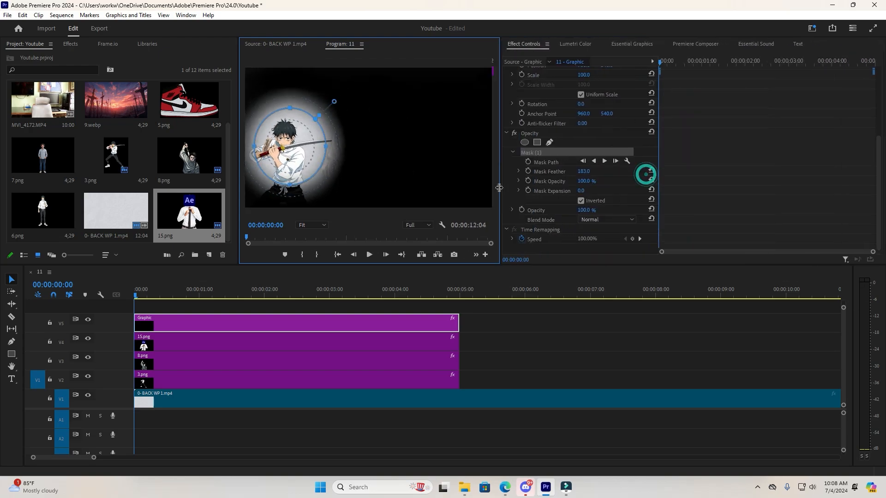
left_click(531, 162)
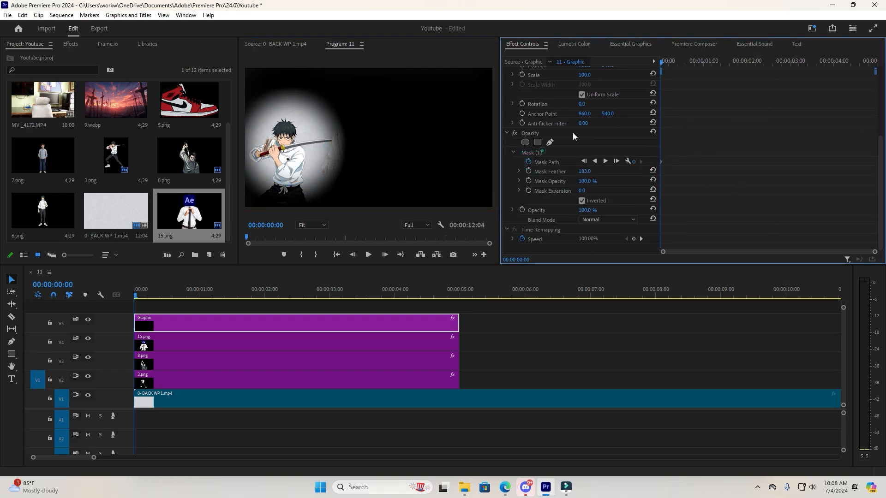
Shift the mask slightly left at 00:00:00:07 and slightly back up and right at 00:00:00:13 to add mask path keyframes.
key("space")
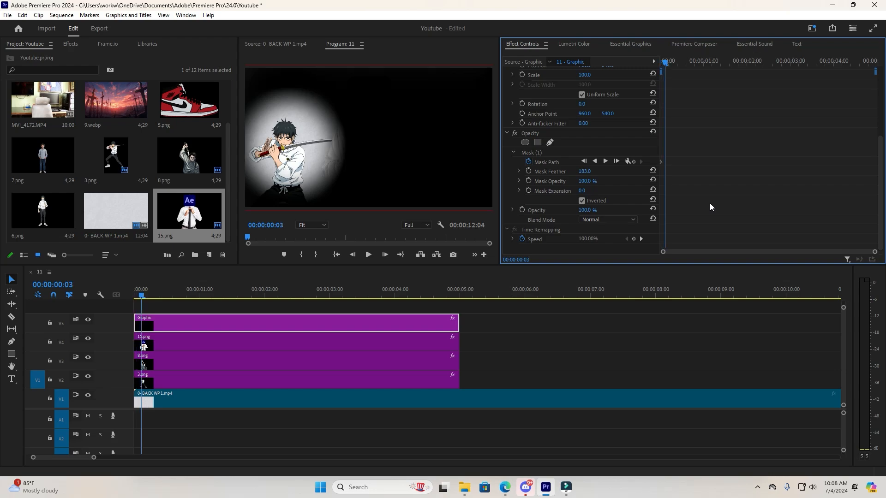
left_click(550, 154)
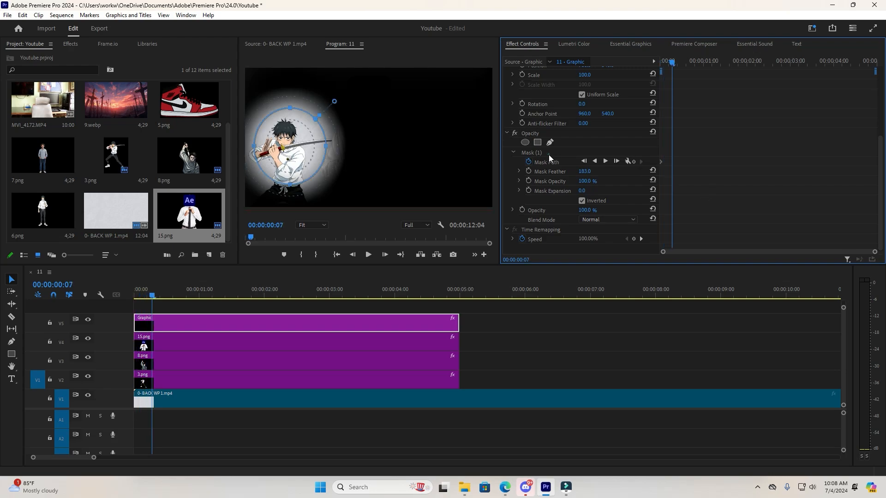
left_click(306, 149)
left_click_drag(306, 148, 301, 151)
left_click(696, 150)
key("space")
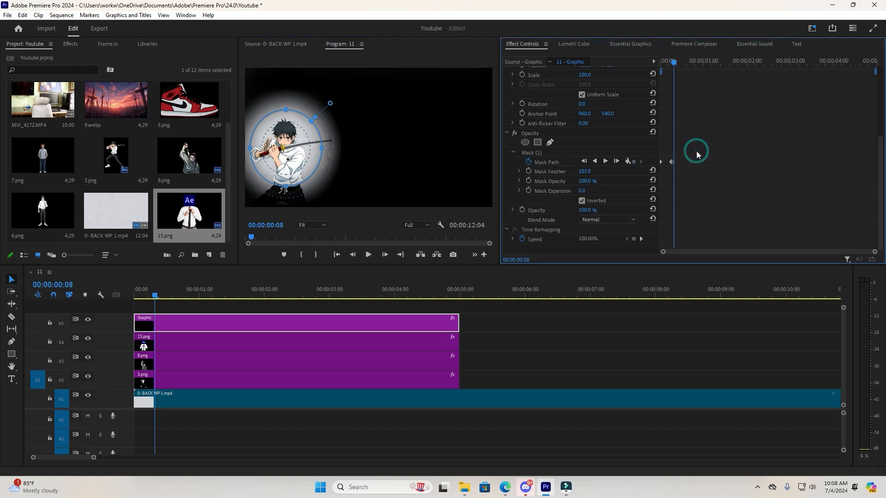
left_click_drag(310, 152, 311, 150)
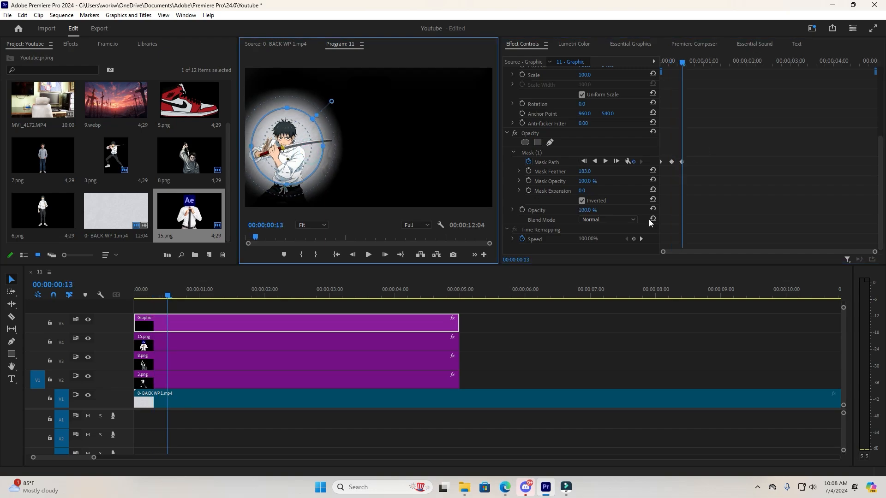
Add mask path keyframes by shifting the circle down at 00:00:00:18 and nudging it slightly up at 00:00:00:23.
left_click(720, 200)
key("space")
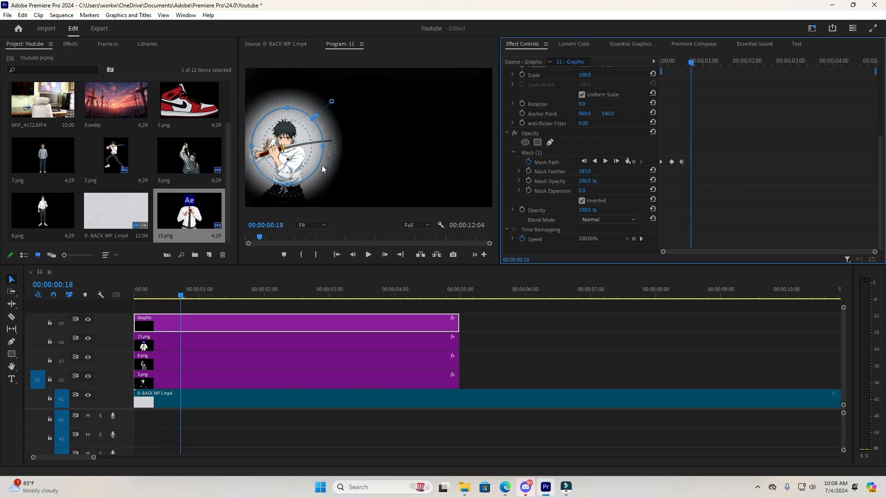
mouse_move(257, 179)
left_mouse_down()
mouse_move(321, 147)
mouse_move(253, 185)
left_mouse_up()
left_click_drag(309, 167, 312, 169)
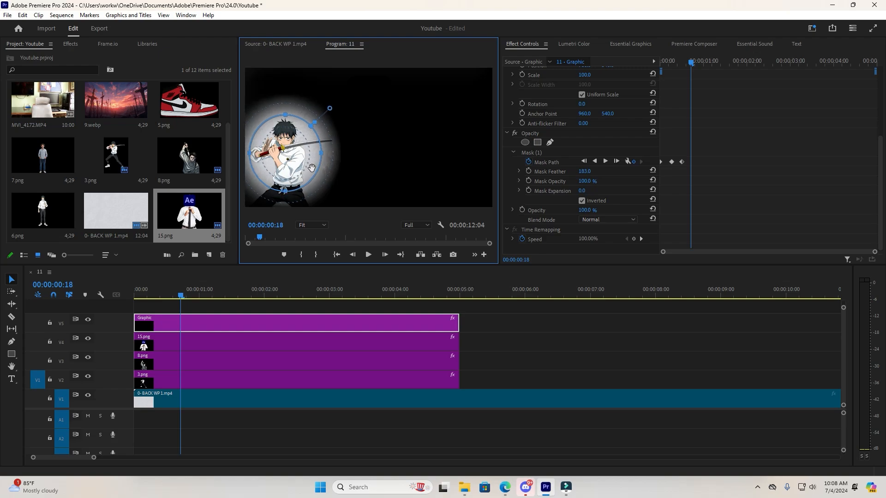
left_click(743, 196)
key("Right")
key("Right")
key("Right")
key("Right")
key("Right")
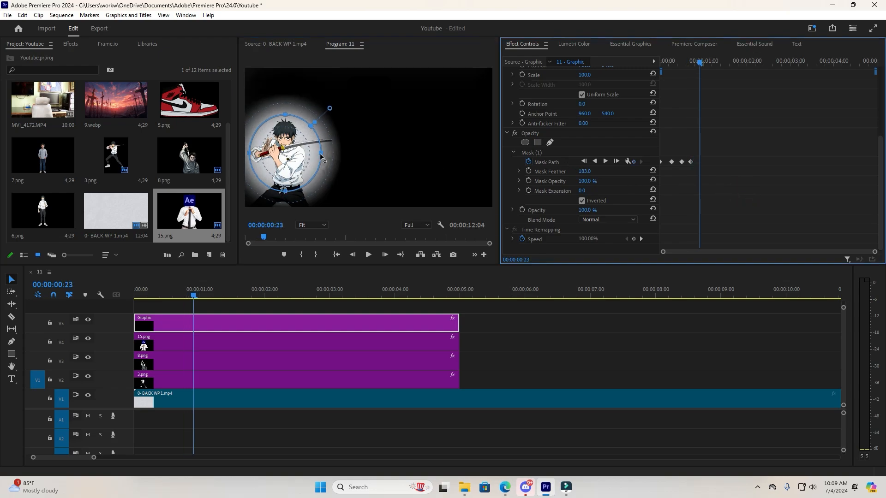
left_click_drag(320, 154, 315, 156)
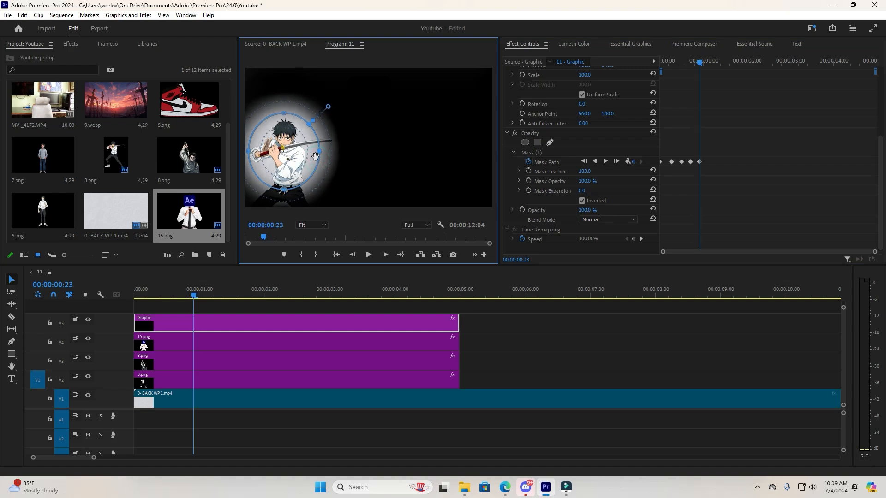
Advance a few frames past one second and nudge the mask slightly down to add another mask path keyframe.
left_click(718, 150)
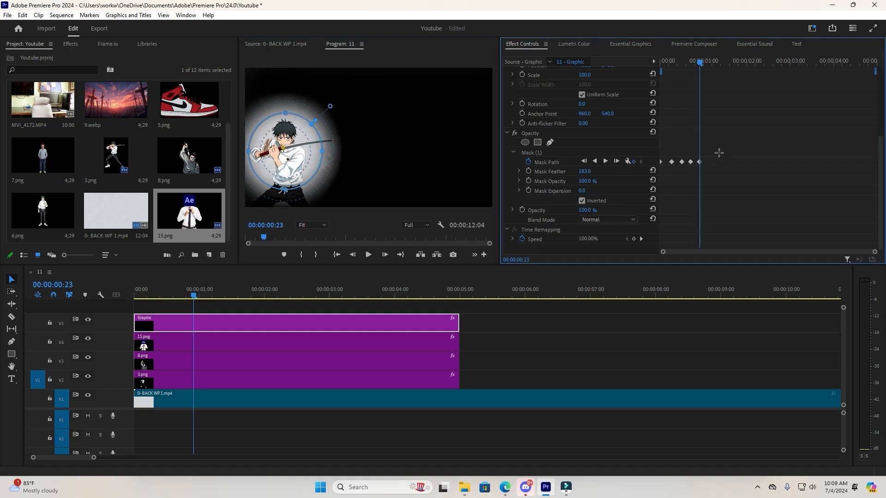
key("Right")
key("Right")
key("Right")
key("Right")
key("Right")
key("Right")
key("Right")
left_click_drag(314, 166, 312, 172)
left_click(795, 161)
Return to the sequence start and play the wobbling spotlight animation full screen.
left_click_drag(677, 59, 622, 61)
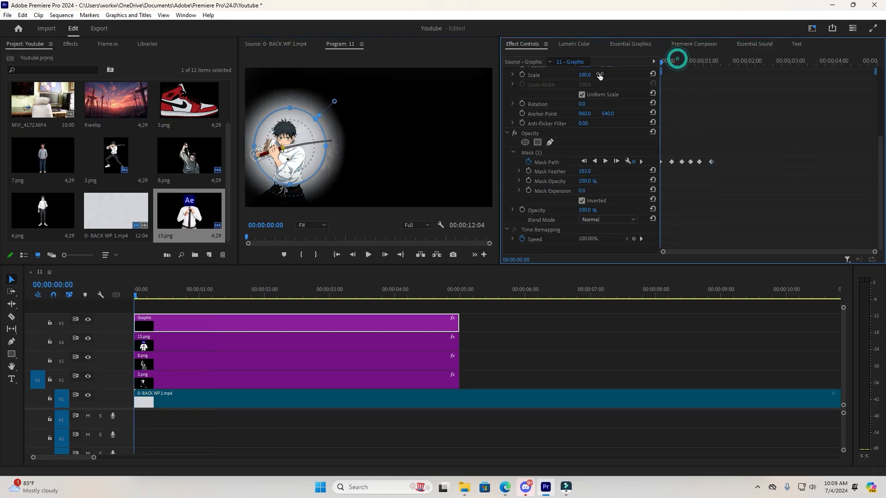
key("ctrl+grave")
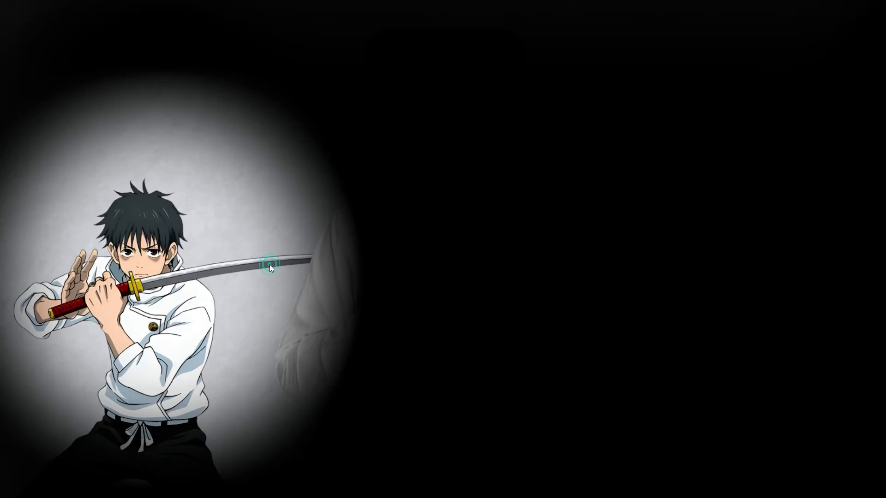
key("space")
key("space")
key("ctrl+grave")
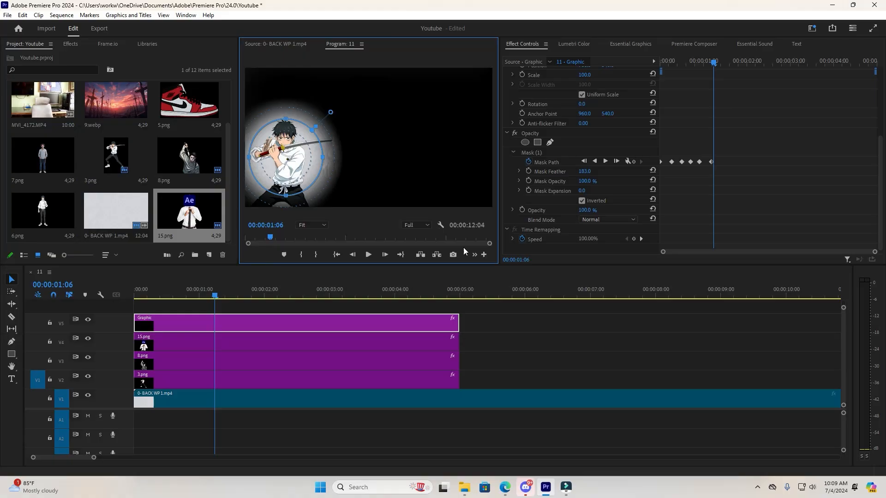
Spread the mask path keyframes farther apart across about two seconds and add a mask path keyframe at 00:00:02:12.
left_click(712, 162)
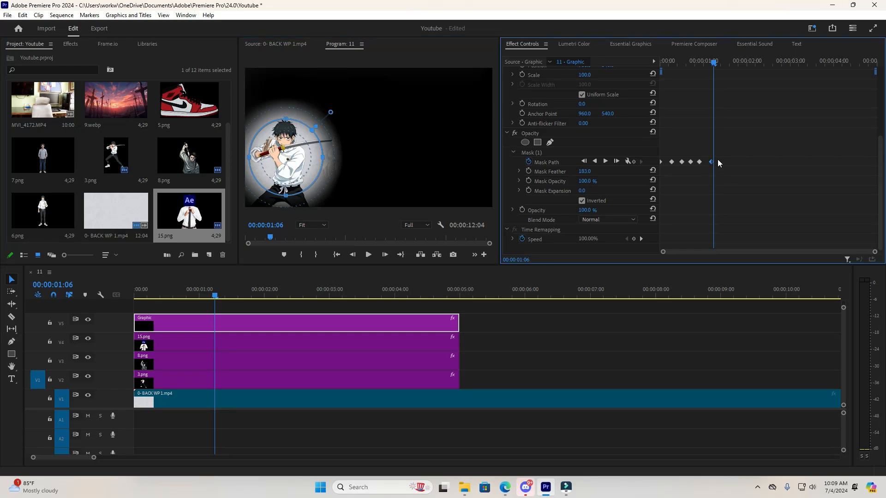
left_click_drag(749, 60, 768, 64)
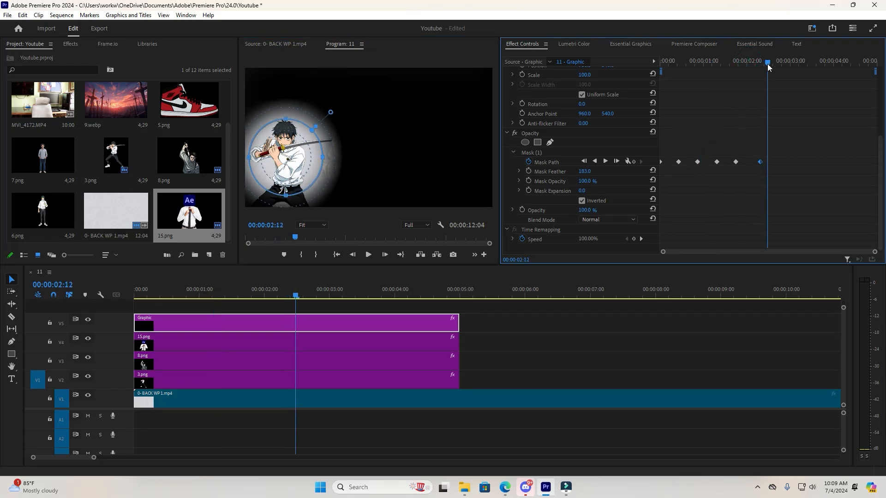
left_click(634, 161)
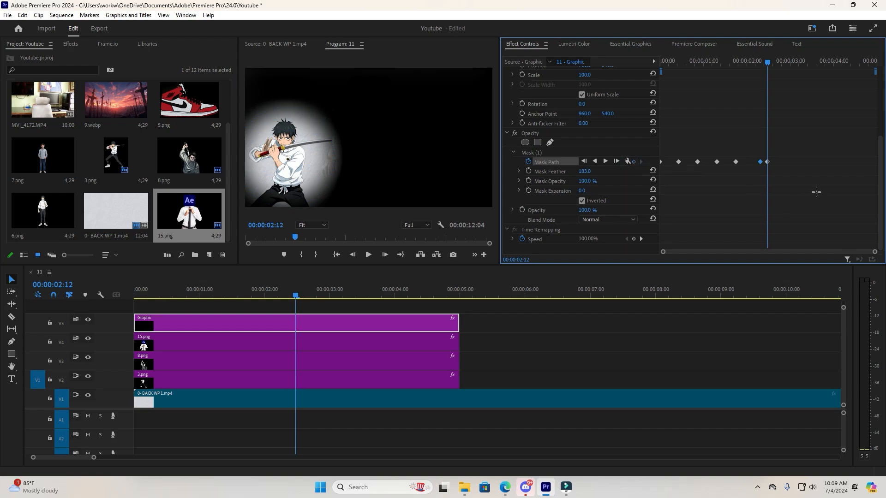
At 00:00:02:20, move the mask circle onto the Ae-headed character in the middle to add a mask path keyframe.
key("Right")
key("Right")
key("Right")
key("Right")
key("Right")
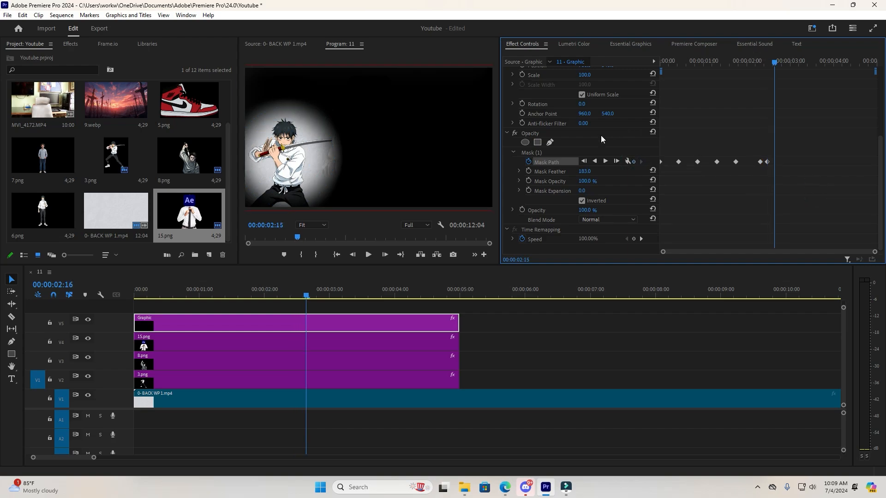
key("Right")
key("Right")
key("Right")
left_click(538, 154)
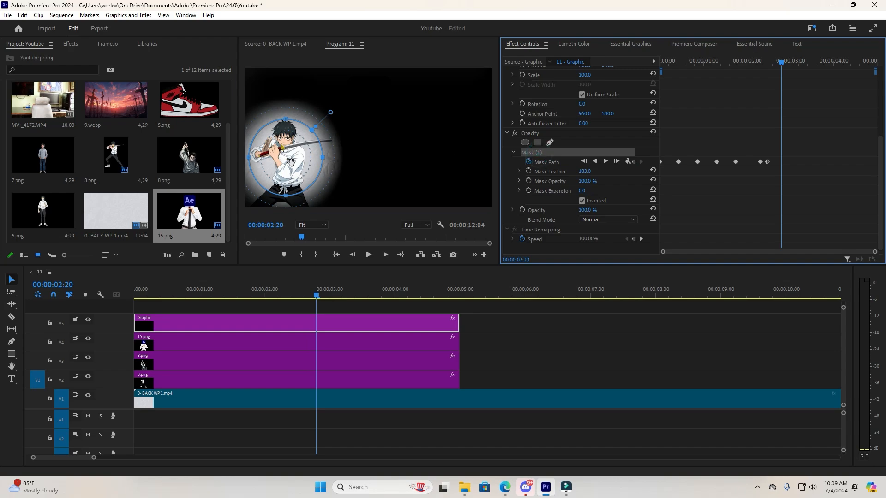
left_click_drag(292, 163, 377, 120)
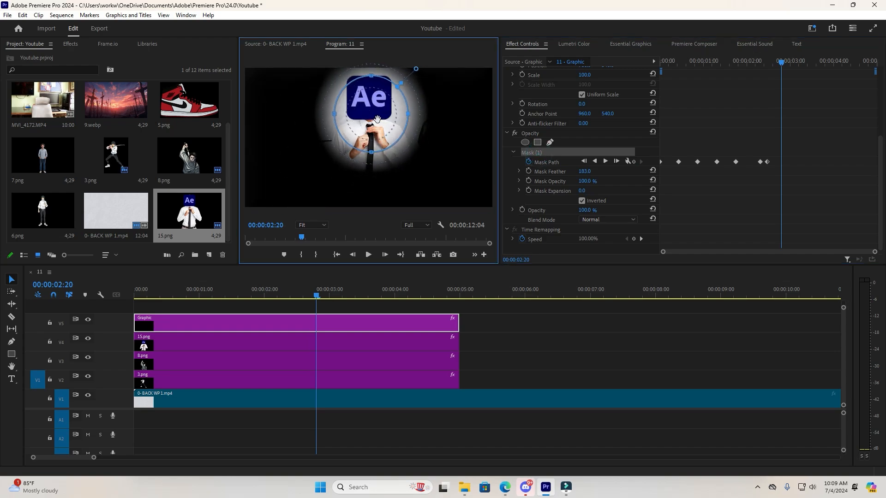
left_click(720, 122)
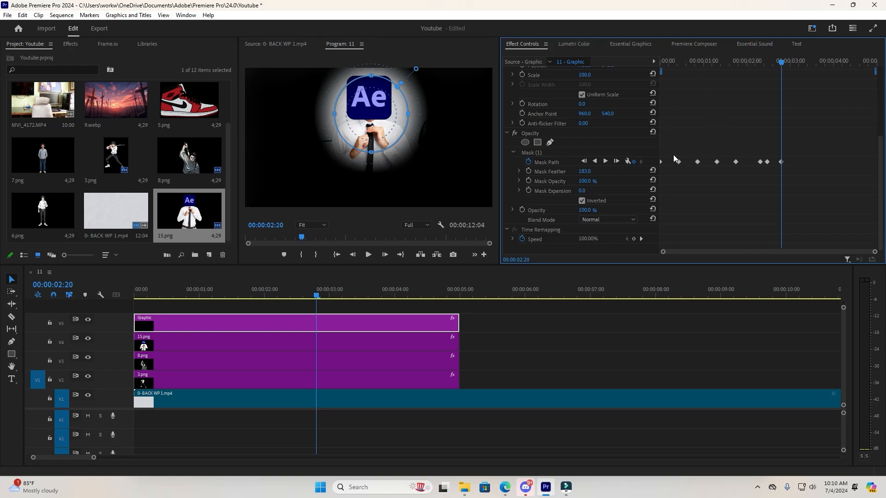
Play the sequence to check the spotlight's move from the sword-holding character to the middle one.
left_click_drag(744, 183, 844, 162)
key("ctrl+z")
left_click(771, 125)
key("space")
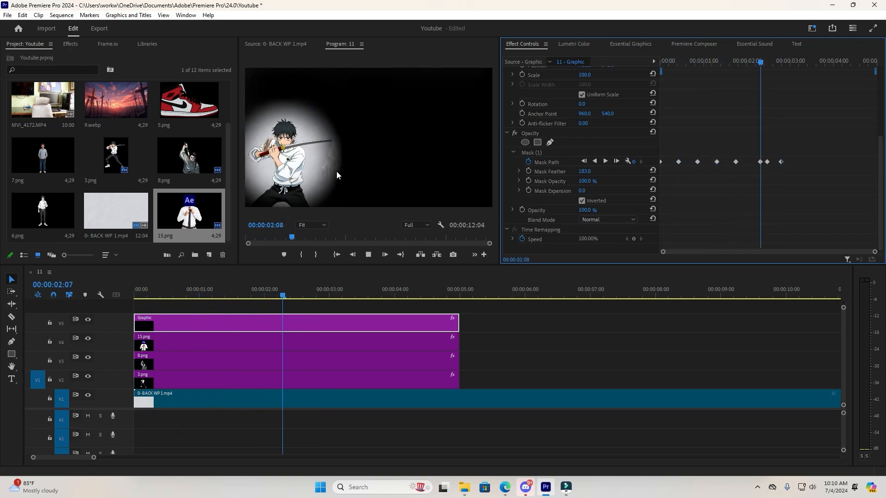
key("space")
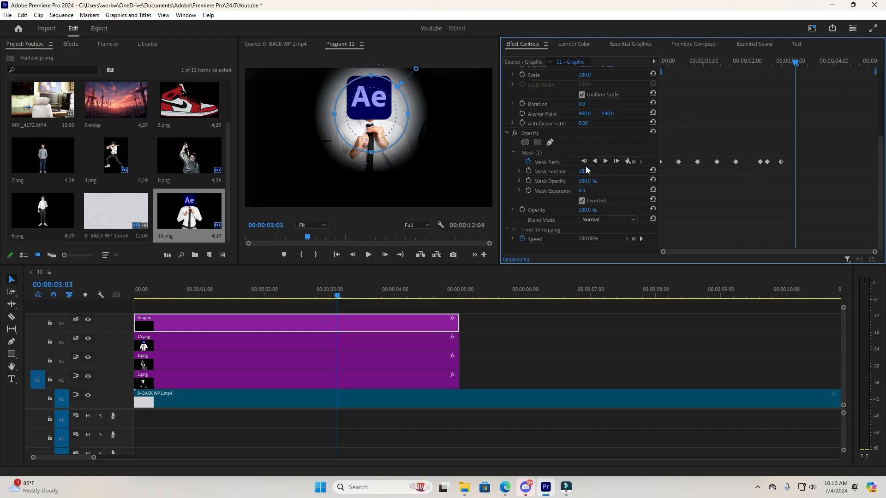
At 00:00:03:04, shift the mask circle from the middle character toward the right side of the frame to add a mask path keyframe.
left_click(365, 133)
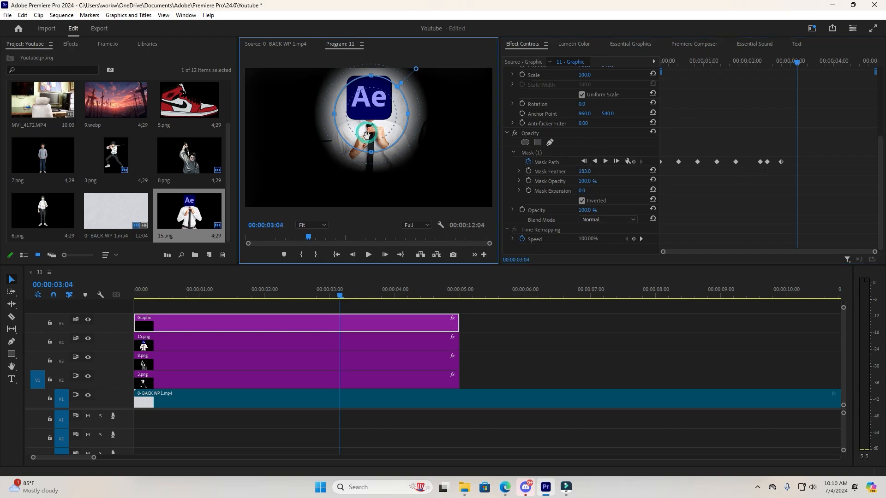
left_click_drag(366, 132, 452, 146)
left_click(809, 208)
Advance a few frames at a time and add five more mask path keyframes up to about 00:00:04:10.
key("Right")
key("Right")
key("Right")
key("Right")
key("Right")
key("Right")
key("Right")
left_click(816, 128)
key("Right")
key("Right")
key("Right")
key("Right")
key("Right")
key("Right")
key("Right")
key("Right")
left_click(820, 128)
key("Right")
key("Right")
key("Right")
key("Right")
key("Right")
key("Right")
key("Right")
key("Right")
key("Right")
left_click(819, 130)
key("Right")
key("Right")
key("Right")
key("Right")
key("Right")
key("Right")
key("Right")
left_click(549, 152)
Return to the sequence start and play the finished moving spotlight animation full screen past the end of the graphic.
left_click_drag(852, 64, 661, 64)
key("ctrl+grave")
key("space")
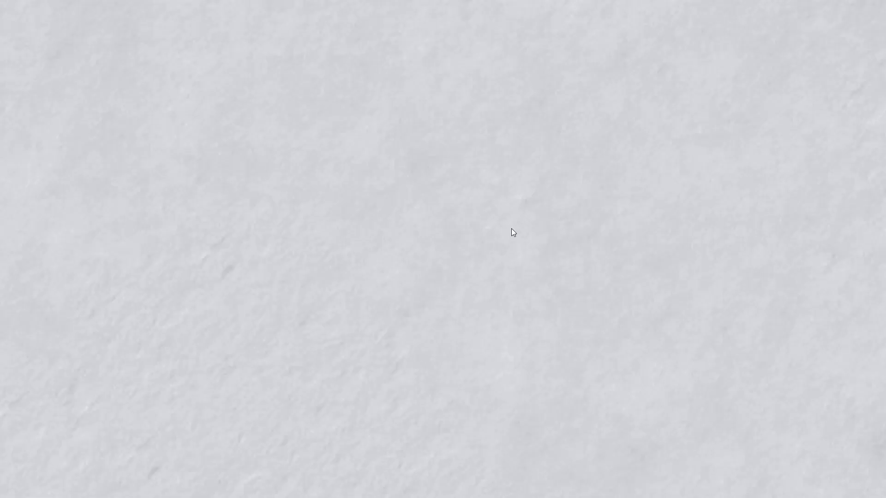
key("Escape")
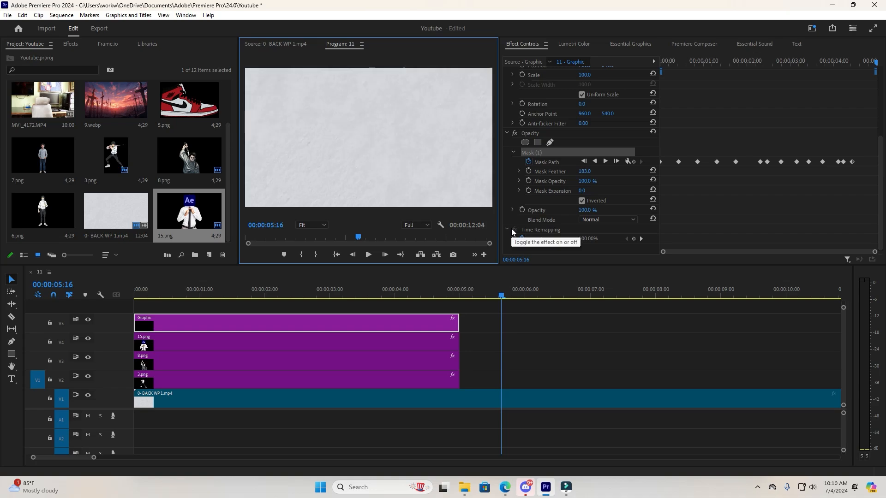